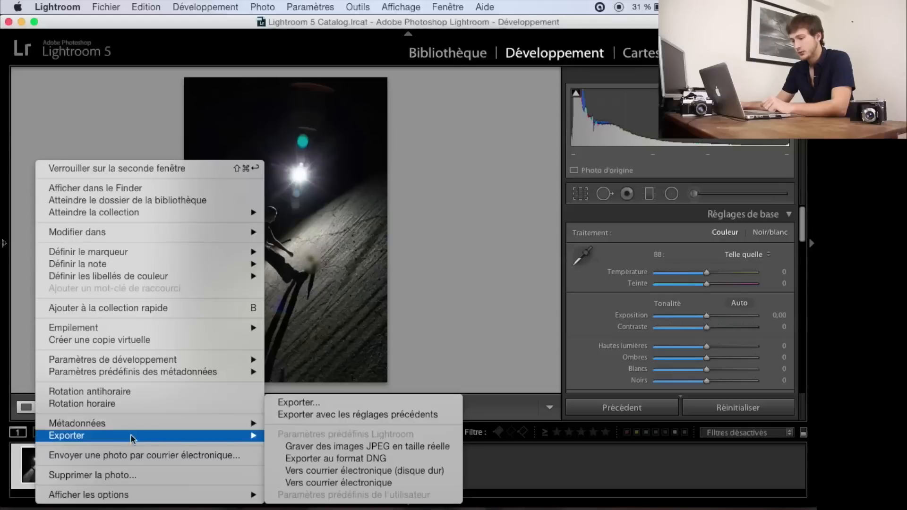
- Open the export settings for the selected photo, enable the Filigrane option and open the watermark editor
{"action": "left_click", "coordinate": [305, 406]}
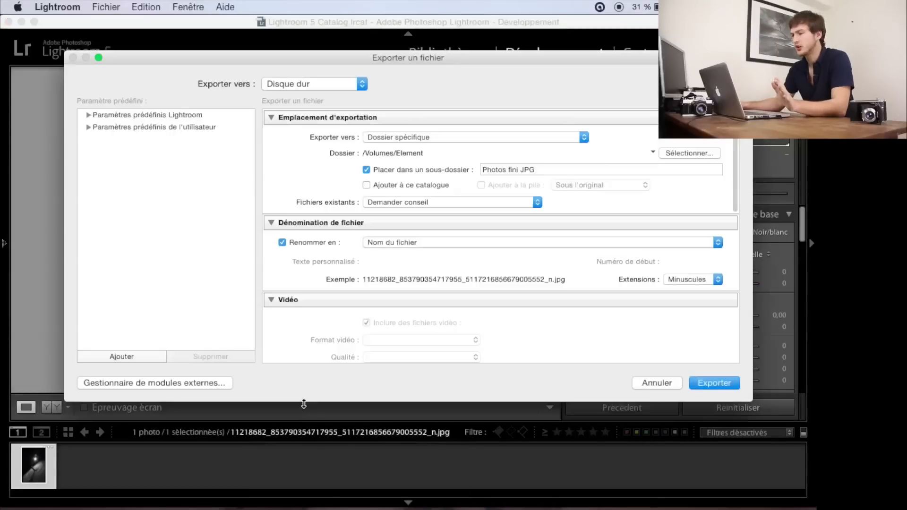
{"action": "scroll", "coordinate": [430, 216], "scroll_direction": "down", "scroll_amount": 10}
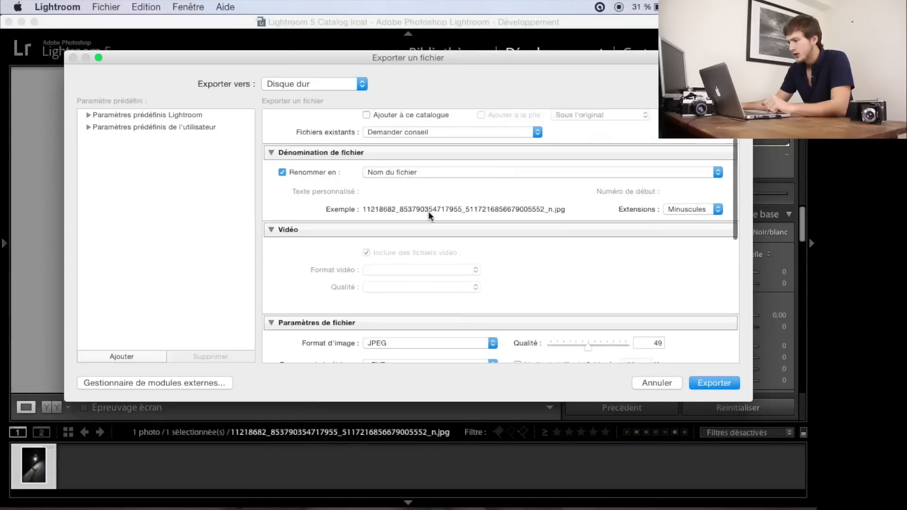
{"action": "scroll", "coordinate": [430, 216], "scroll_direction": "down", "scroll_amount": 1}
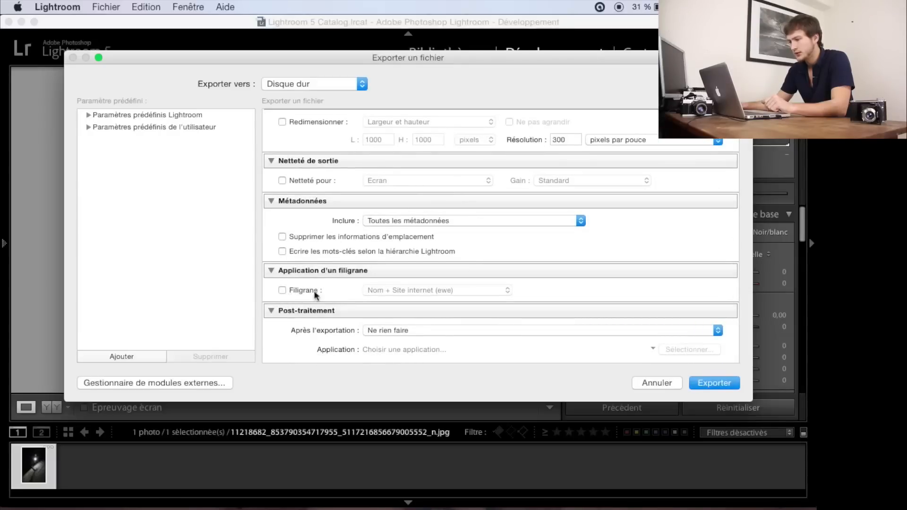
{"action": "left_click", "coordinate": [284, 293]}
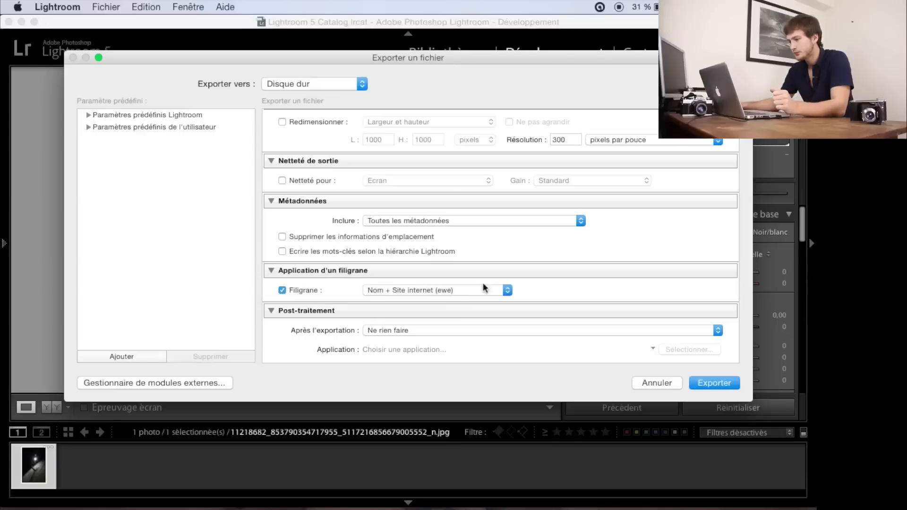
{"action": "left_click", "coordinate": [507, 292]}
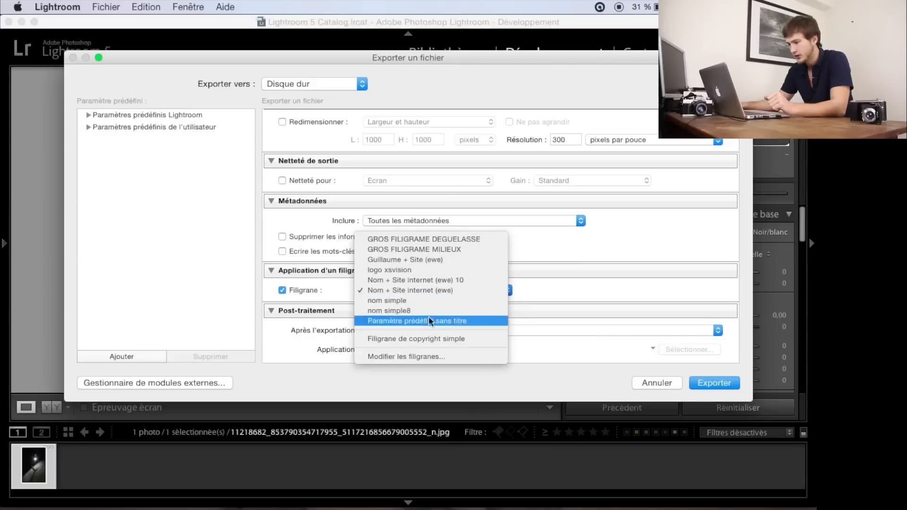
{"action": "left_click", "coordinate": [437, 358]}
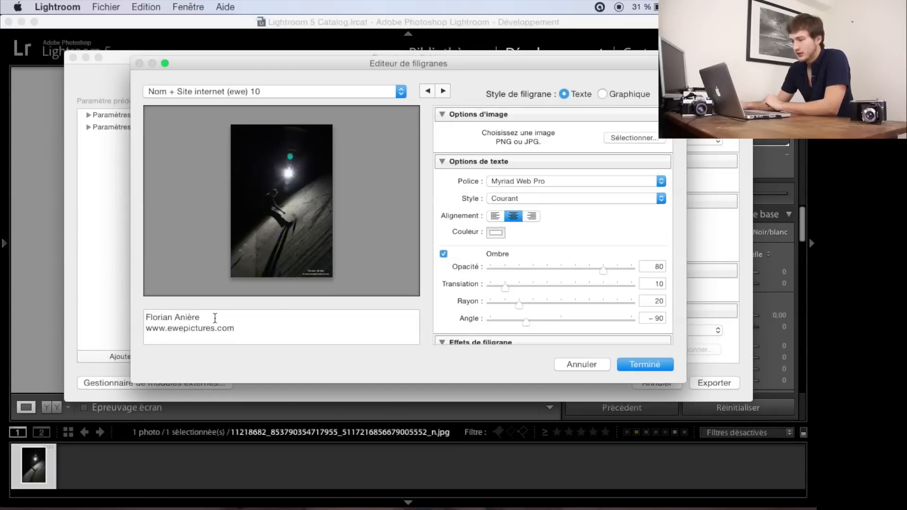
{"action": "left_click", "coordinate": [215, 318]}
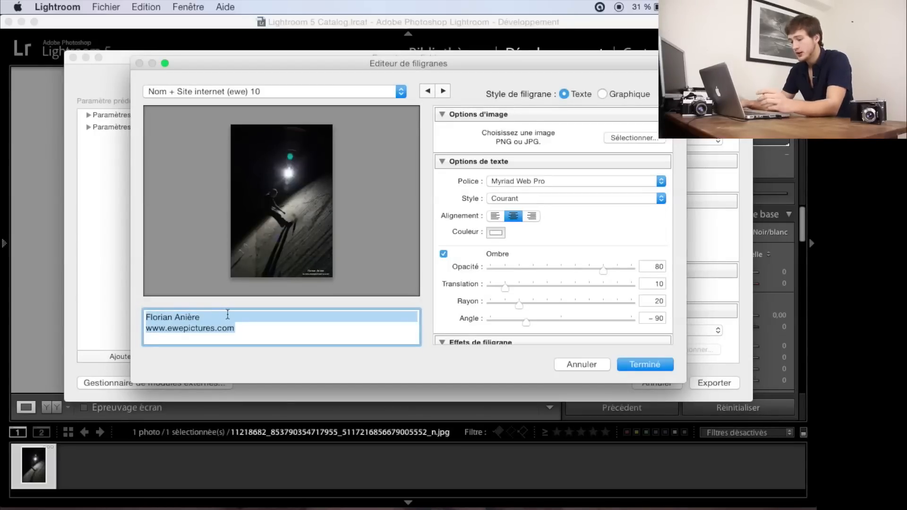
{"action": "type", "text": "FLOFLODU27"}
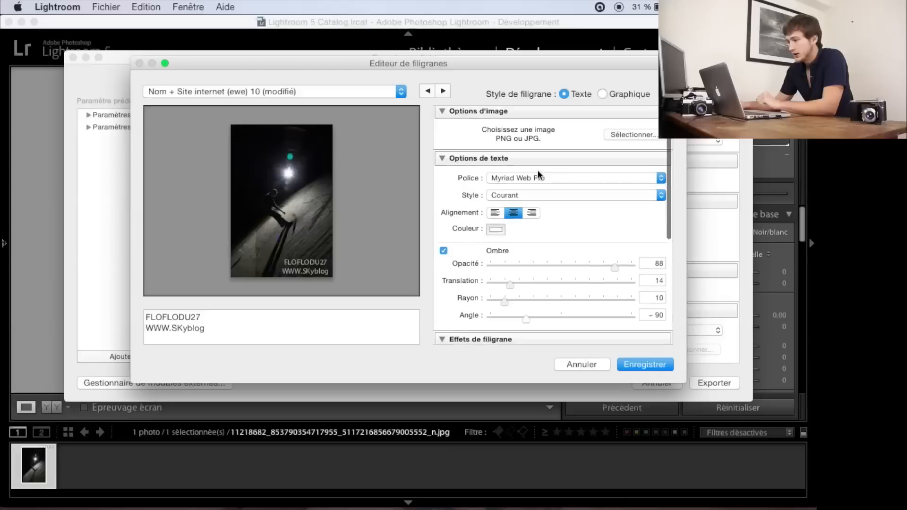
- Raise the watermark's effect opacity to 100 and enlarge its proportional size to 45 so the text fits inside the photo
{"action": "scroll", "coordinate": [538, 175], "scroll_direction": "down", "scroll_amount": 3}
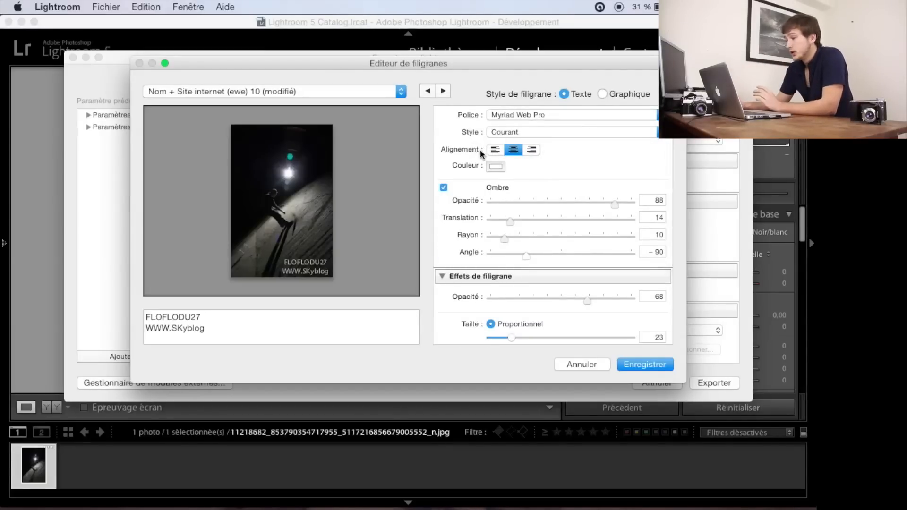
{"action": "scroll", "coordinate": [524, 204], "scroll_direction": "down", "scroll_amount": 1}
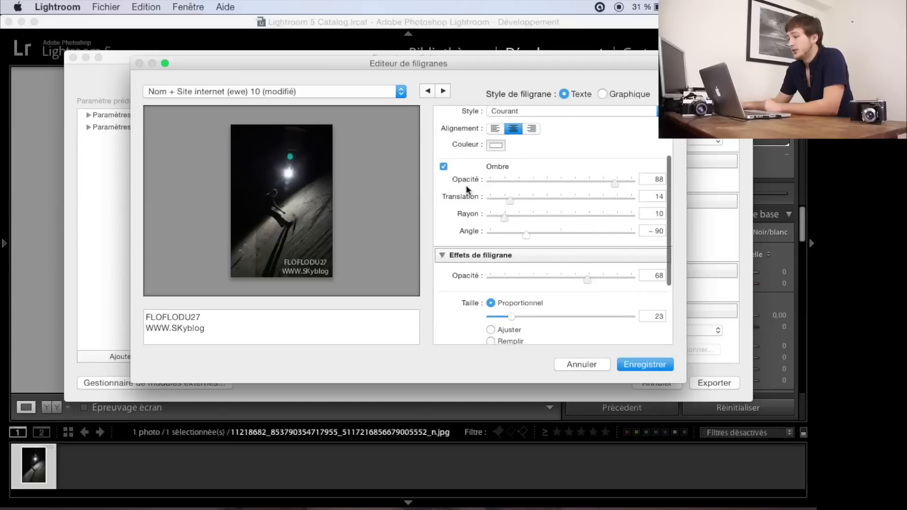
{"action": "scroll", "coordinate": [539, 210], "scroll_direction": "down", "scroll_amount": 4}
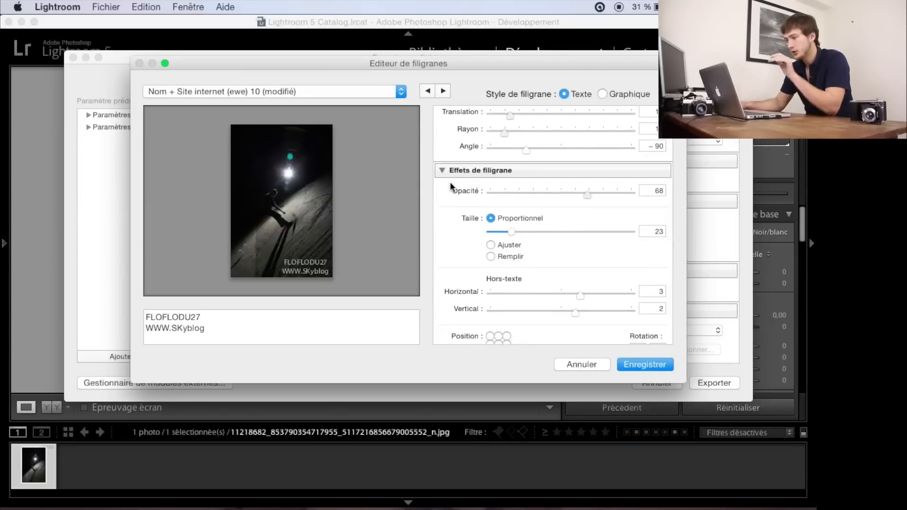
{"action": "left_click_drag", "start_coordinate": [588, 195], "coordinate": [635, 196]}
{"action": "left_click_drag", "start_coordinate": [512, 232], "coordinate": [546, 232]}
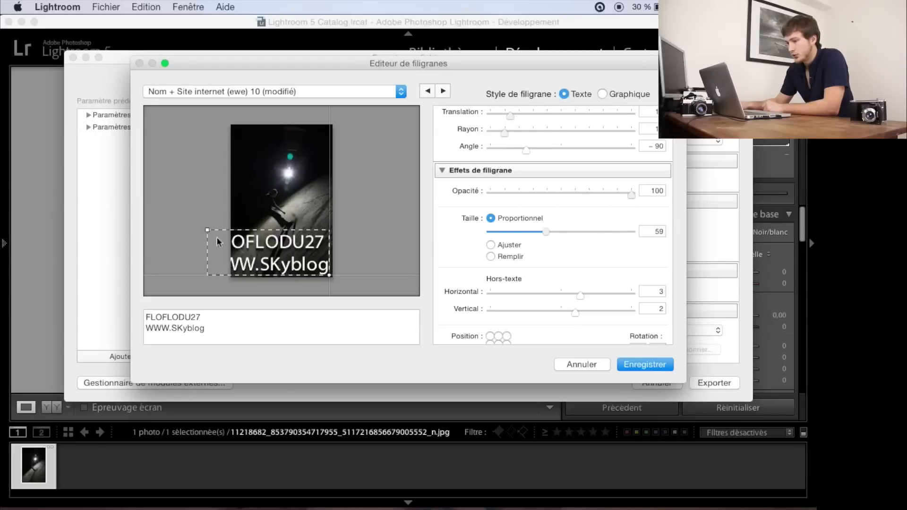
{"action": "left_click_drag", "start_coordinate": [210, 229], "coordinate": [277, 240]}
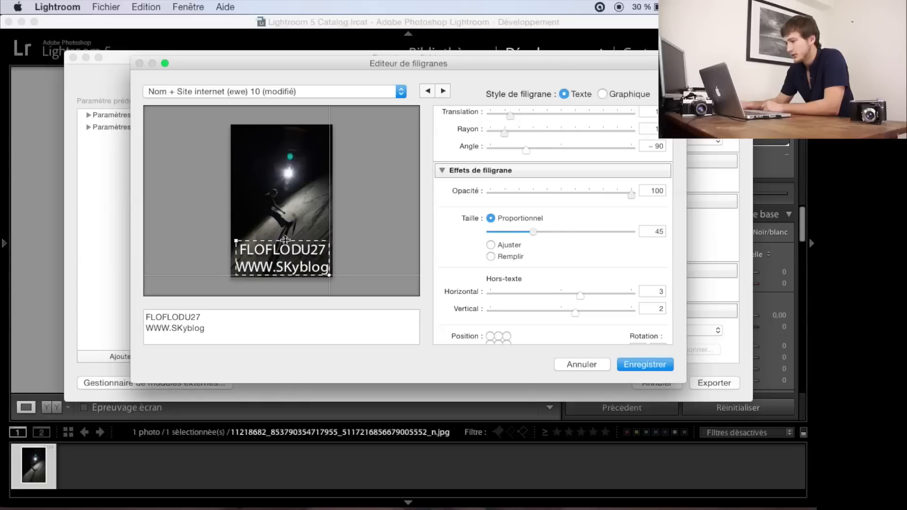
- Try the Ajuster and Remplir sizing modes on the watermark
{"action": "left_click", "coordinate": [491, 245]}
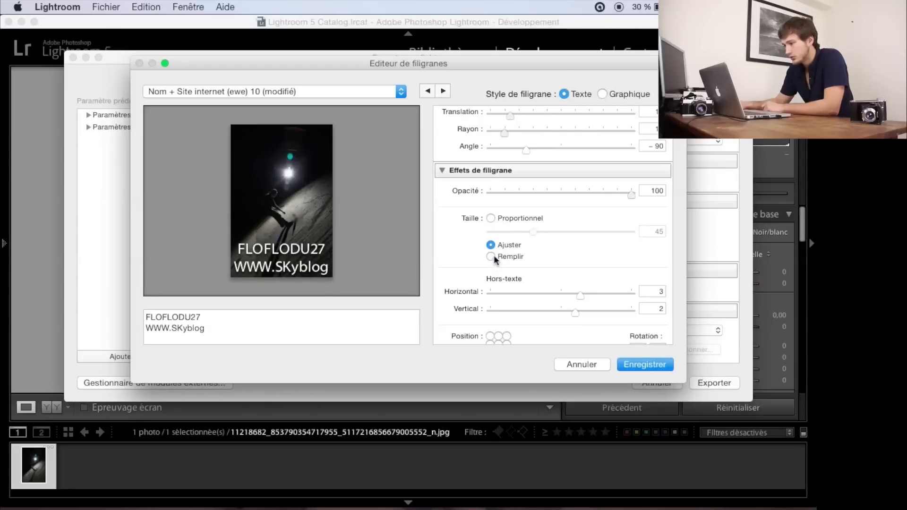
{"action": "left_click", "coordinate": [490, 256]}
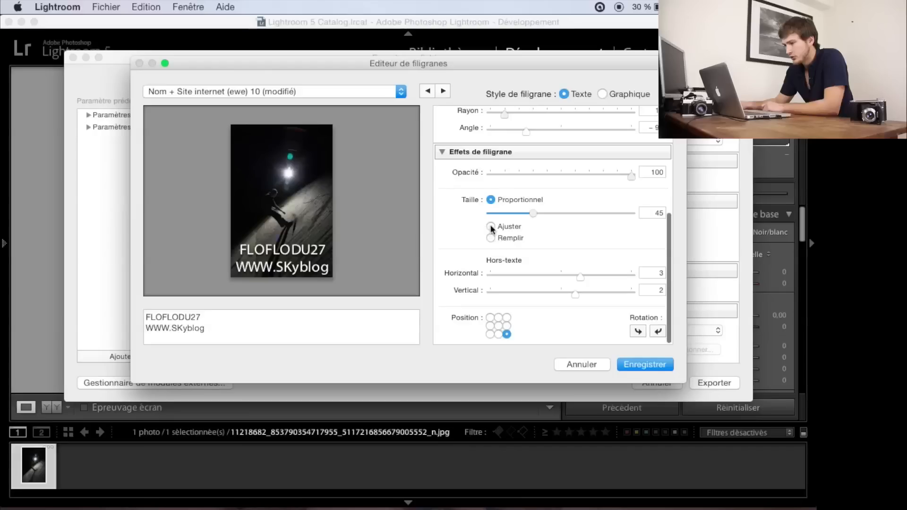
{"action": "left_click", "coordinate": [491, 227]}
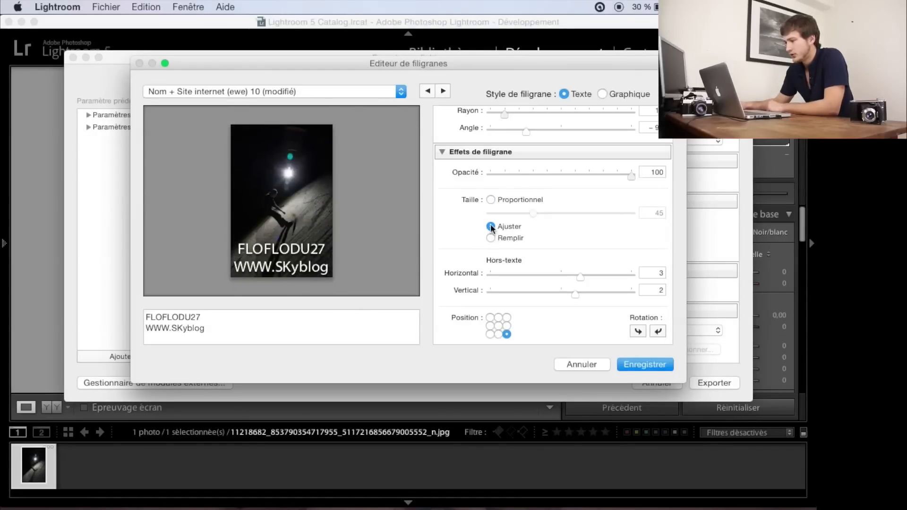
{"action": "left_click", "coordinate": [491, 238]}
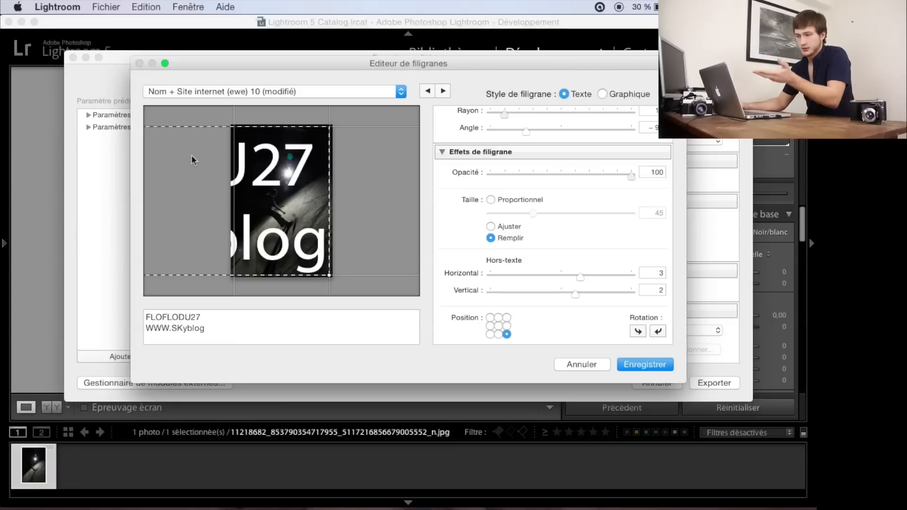
- Return the watermark to Proportionnel sizing at 31 and set its offsets to 1 horizontal and 4 vertical
{"action": "left_click", "coordinate": [490, 199]}
{"action": "left_click", "coordinate": [512, 214]}
{"action": "left_click_drag", "start_coordinate": [496, 216], "coordinate": [520, 213]}
{"action": "left_click_drag", "start_coordinate": [559, 276], "coordinate": [588, 293]}
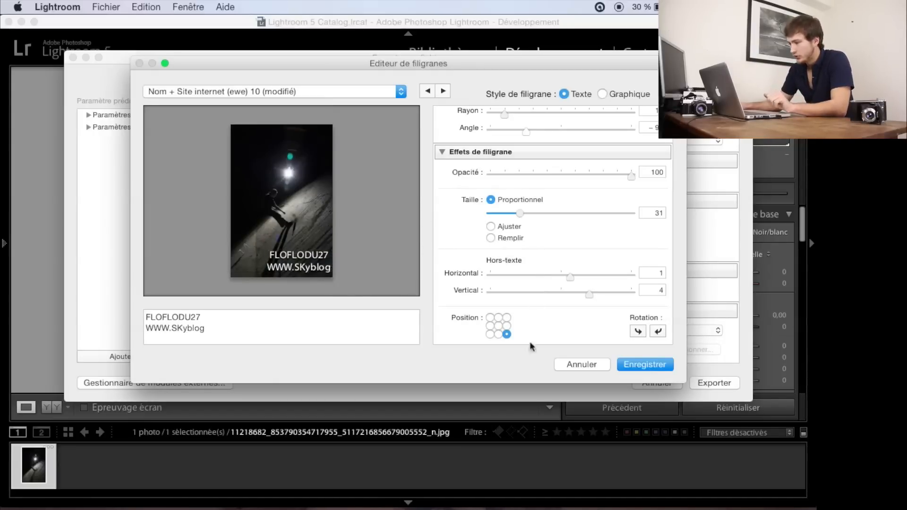
- Try several anchor positions for the watermark across the top, middle and bottom of the photo
{"action": "left_click", "coordinate": [490, 318]}
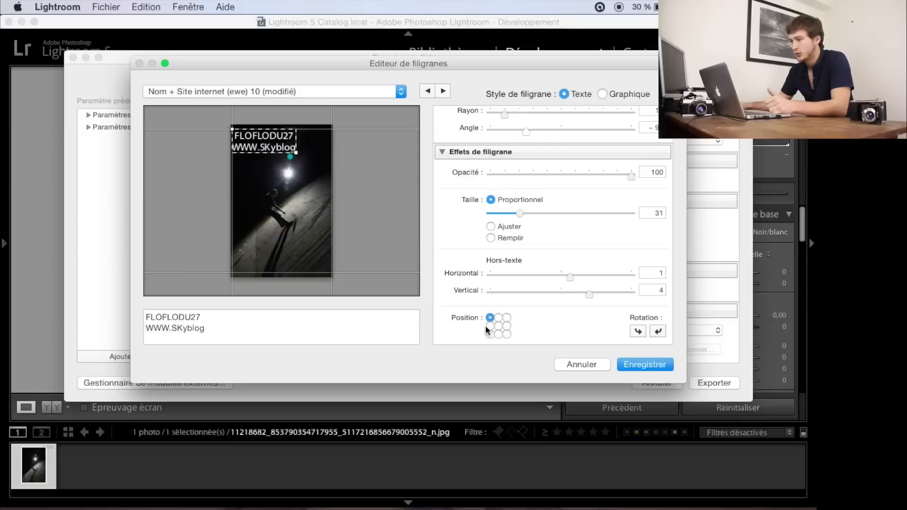
{"action": "left_click", "coordinate": [499, 318]}
{"action": "left_click", "coordinate": [507, 317]}
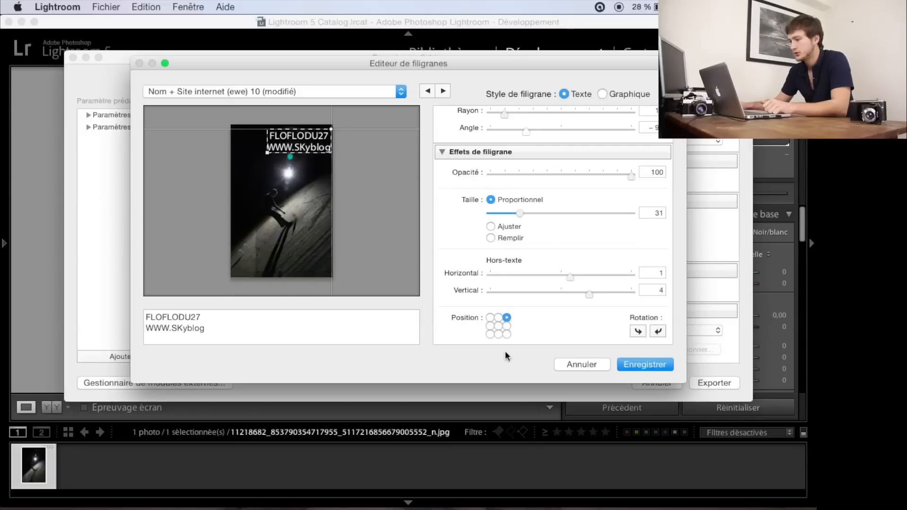
{"action": "left_click", "coordinate": [498, 326]}
{"action": "left_click", "coordinate": [498, 334]}
{"action": "left_click", "coordinate": [490, 326]}
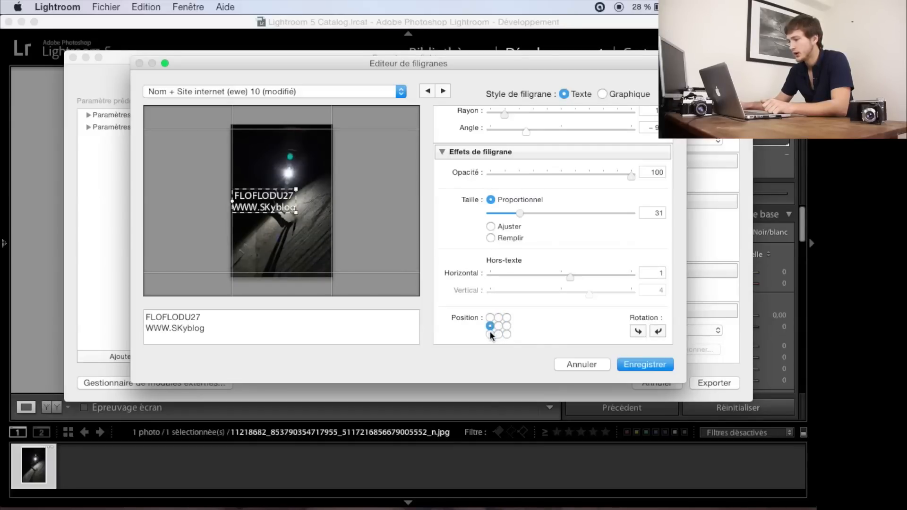
- Compare a horizontal offset of 10 at the photo's bottom-left and bottom-right anchors, and reset the horizontal offset to 0
{"action": "left_click", "coordinate": [490, 334]}
{"action": "left_click_drag", "start_coordinate": [570, 277], "coordinate": [711, 278]}
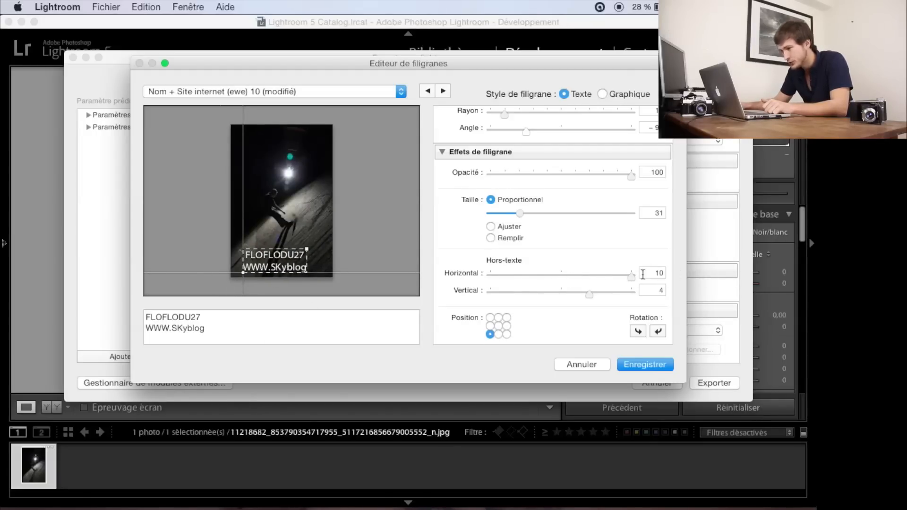
{"action": "left_click", "coordinate": [506, 334]}
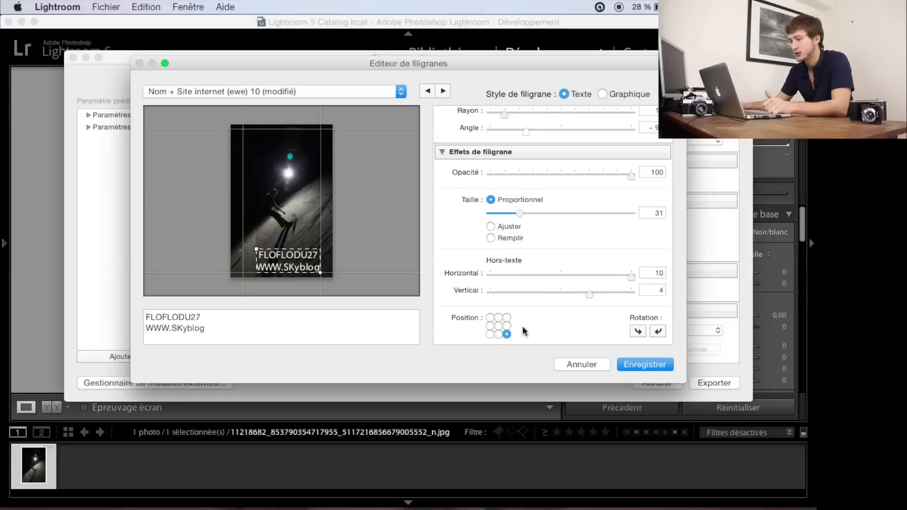
{"action": "left_click_drag", "start_coordinate": [631, 277], "coordinate": [564, 277]}
- Try both rotation directions on the watermark and leave its text turned 90° counterclockwise, reading upward
{"action": "left_click", "coordinate": [639, 332]}
{"action": "left_click", "coordinate": [657, 332]}
{"action": "left_click", "coordinate": [640, 332]}
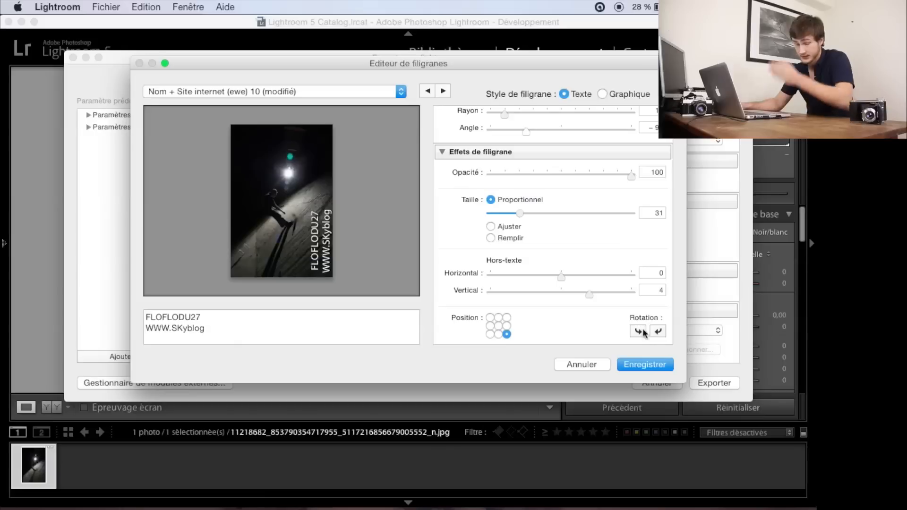
- Anchor the rotated watermark at the photo's top centre and enlarge its proportional size
{"action": "left_click", "coordinate": [489, 335]}
{"action": "left_click", "coordinate": [498, 319]}
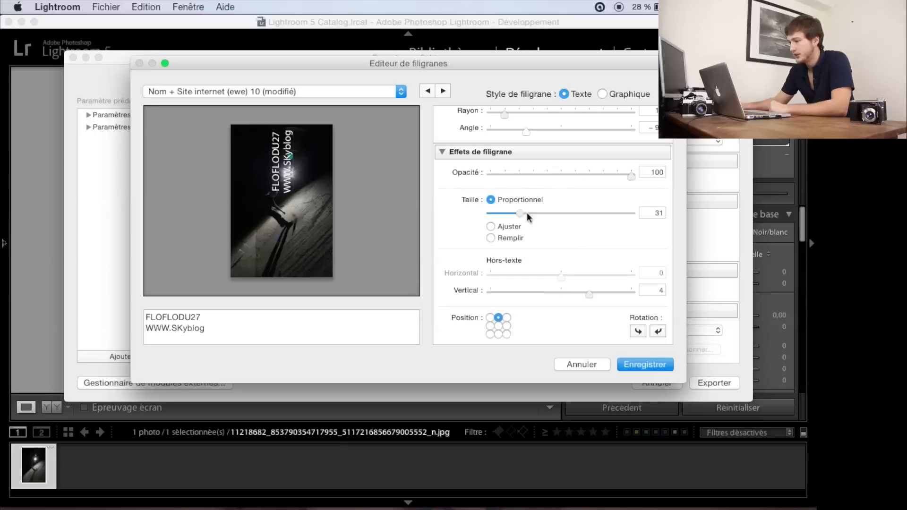
{"action": "left_click_drag", "start_coordinate": [528, 217], "coordinate": [555, 216]}
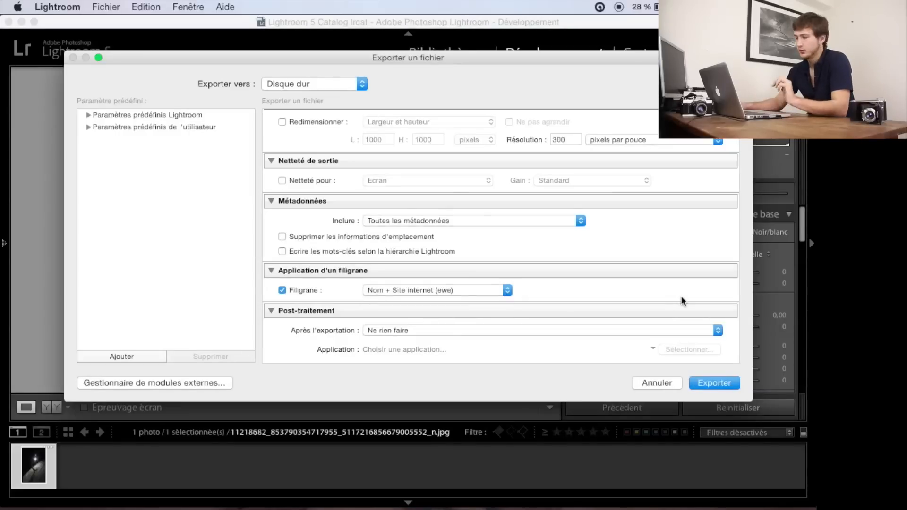
{"action": "scroll", "coordinate": [642, 312], "scroll_direction": "up", "scroll_amount": 1}
{"action": "scroll", "coordinate": [642, 312], "scroll_direction": "up", "scroll_amount": 10}
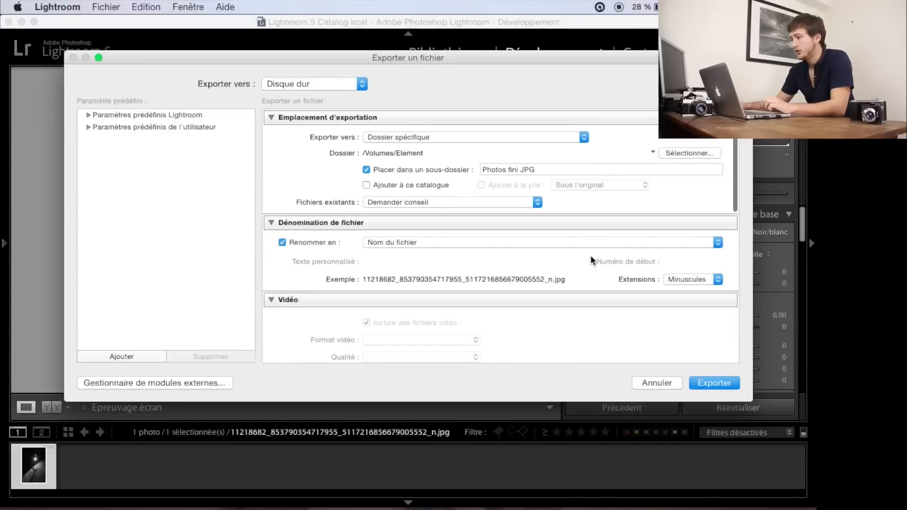
{"action": "scroll", "coordinate": [468, 217], "scroll_direction": "down", "scroll_amount": 10}
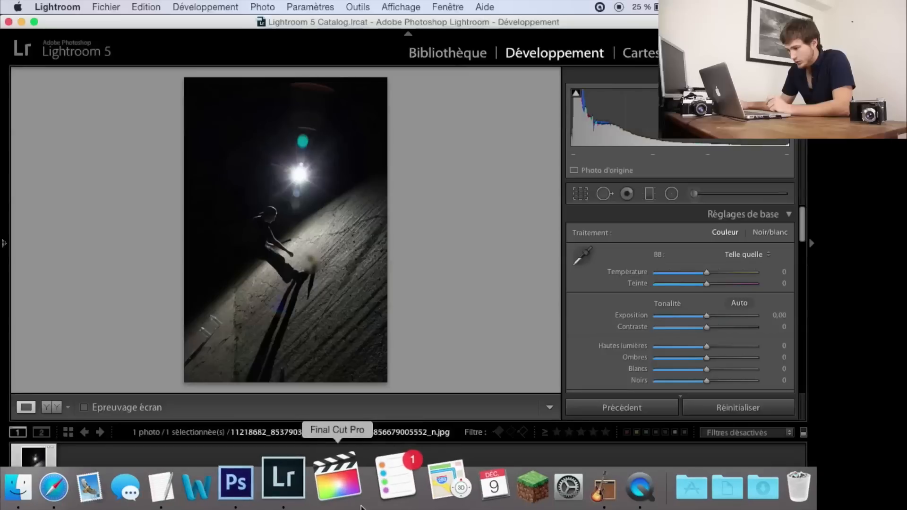
- Switch to Photoshop, choose the Pen tool in path mode and add a new layer above the Co-Gribouilli-noir.jpg background
{"action": "left_click", "coordinate": [259, 429]}
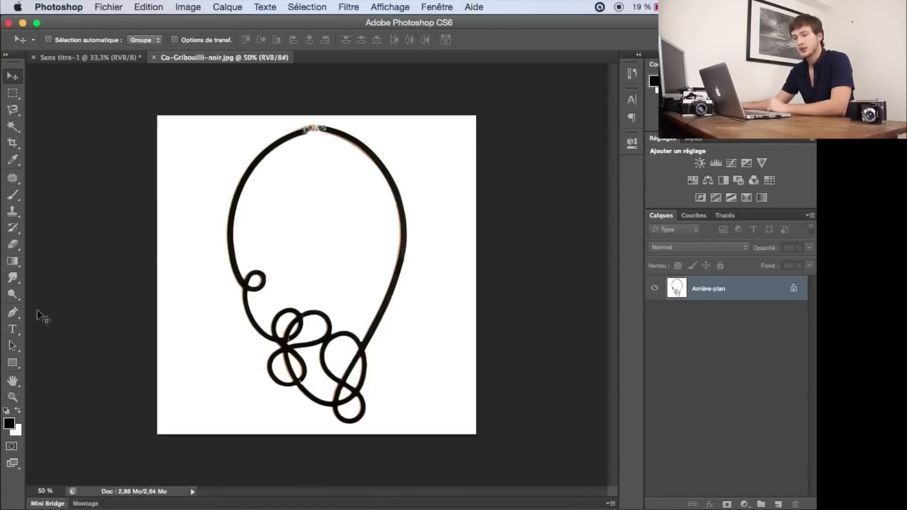
{"action": "left_click", "coordinate": [14, 314]}
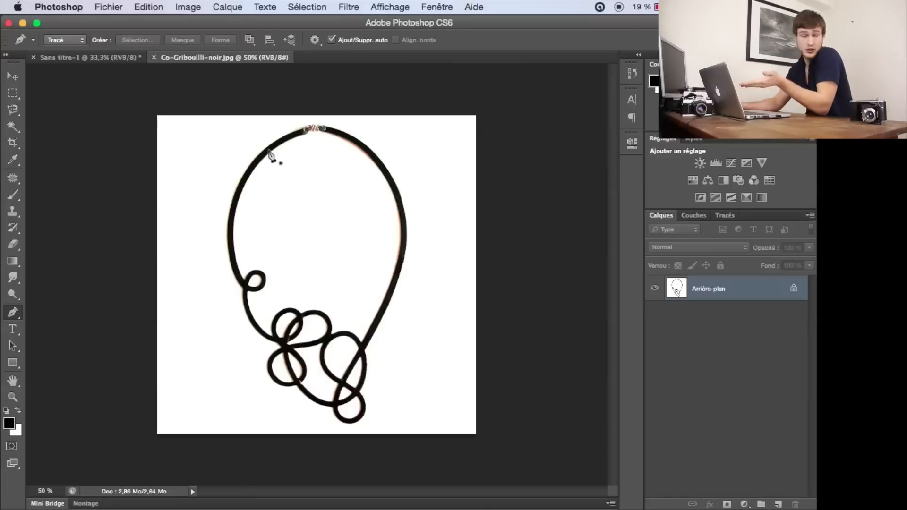
{"action": "left_click", "coordinate": [778, 505]}
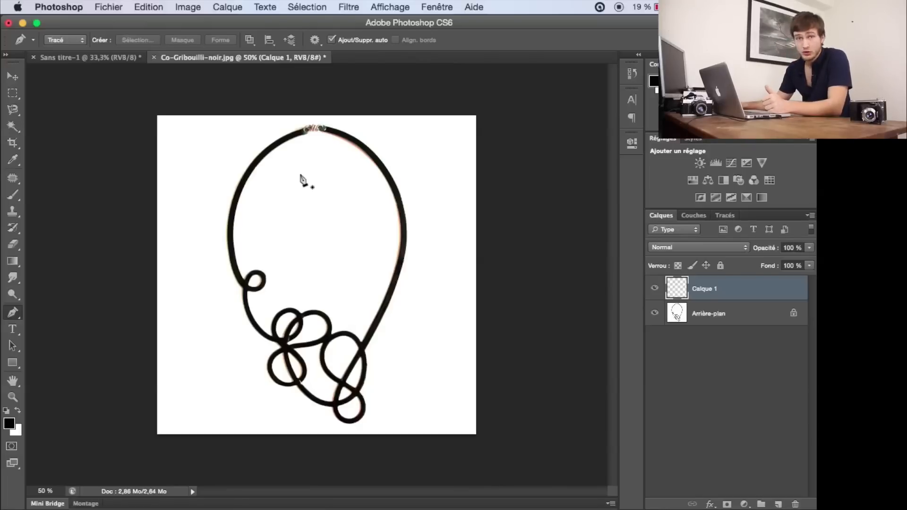
- Trace a Pen path from the top centre of the black outline down its right-hand side, adjusting the curve handles
{"action": "left_click", "coordinate": [317, 132]}
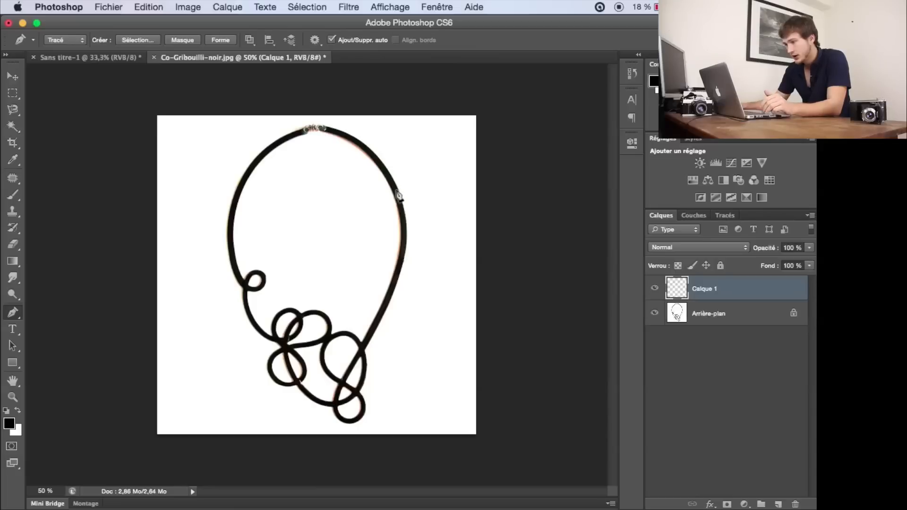
{"action": "left_click_drag", "start_coordinate": [403, 219], "coordinate": [427, 313]}
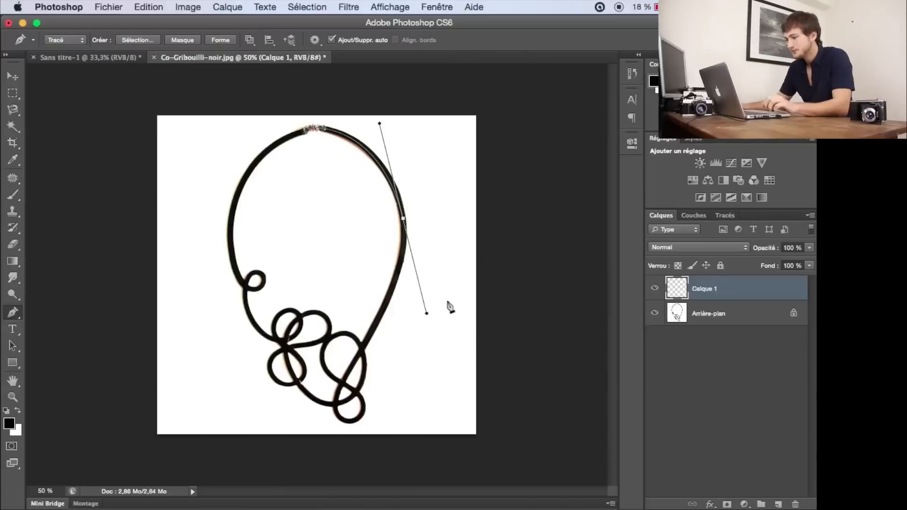
{"action": "left_click_drag", "start_coordinate": [427, 314], "coordinate": [407, 285]}
{"action": "left_click_drag", "start_coordinate": [378, 315], "coordinate": [365, 345]}
{"action": "left_click_drag", "start_coordinate": [407, 285], "coordinate": [406, 263]}
- Continue the Pen path around the loops at the outline's lower right and along the bottom curve, adjusting the curve handles
{"action": "left_click_drag", "start_coordinate": [341, 381], "coordinate": [367, 359]}
{"action": "left_click_drag", "start_coordinate": [336, 404], "coordinate": [327, 418]}
{"action": "left_click_drag", "start_coordinate": [360, 449], "coordinate": [357, 436]}
{"action": "left_click_drag", "start_coordinate": [365, 356], "coordinate": [349, 388]}
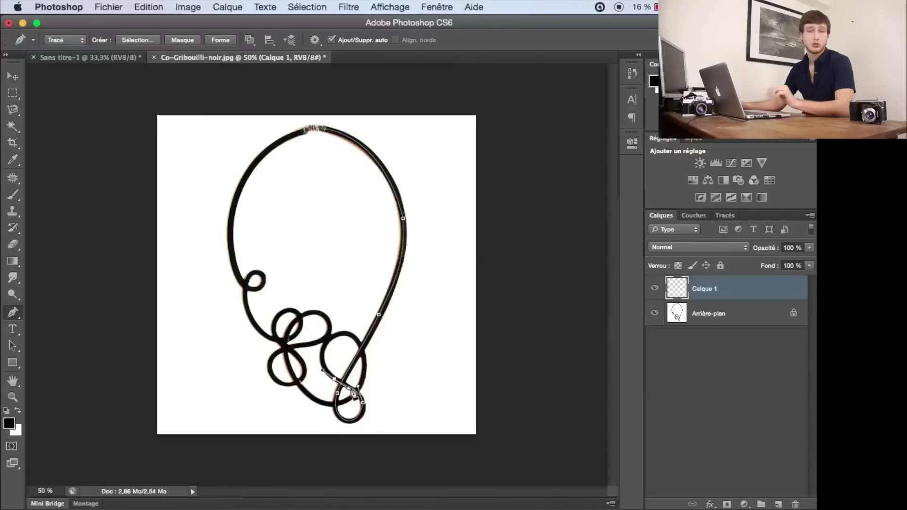
{"action": "left_click_drag", "start_coordinate": [341, 334], "coordinate": [373, 327]}
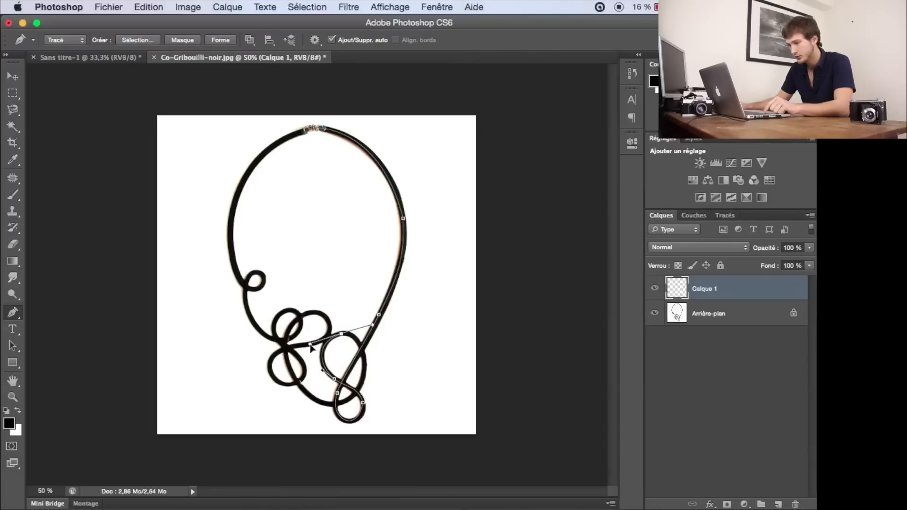
{"action": "left_click_drag", "start_coordinate": [322, 370], "coordinate": [317, 342]}
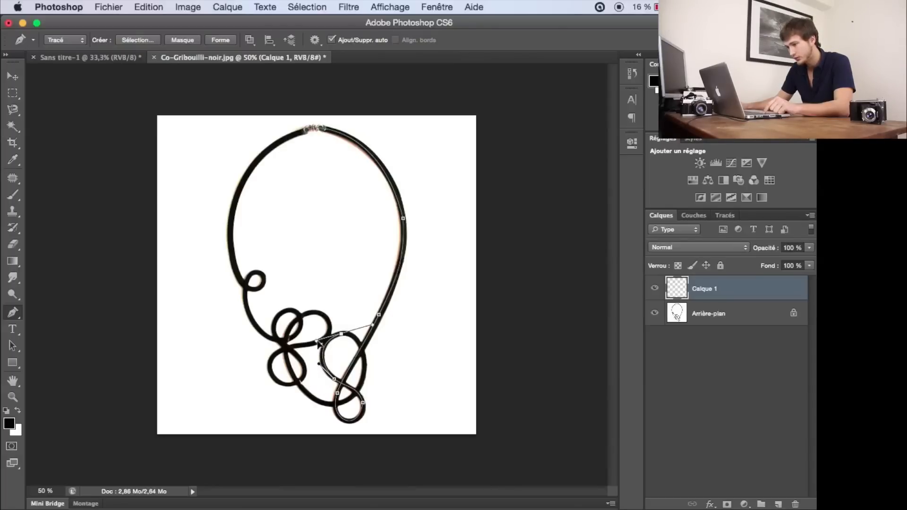
{"action": "left_click", "coordinate": [296, 381]}
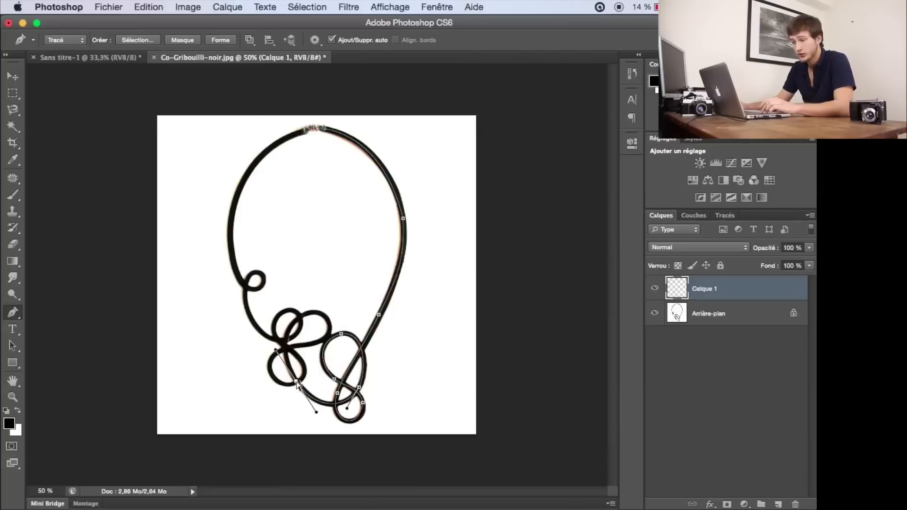
{"action": "mouse_move", "coordinate": [296, 383]}
{"action": "left_mouse_down"}
{"action": "mouse_move", "coordinate": [212, 368]}
{"action": "mouse_move", "coordinate": [425, 354]}
{"action": "mouse_move", "coordinate": [282, 373]}
{"action": "mouse_move", "coordinate": [299, 381]}
{"action": "left_mouse_up"}
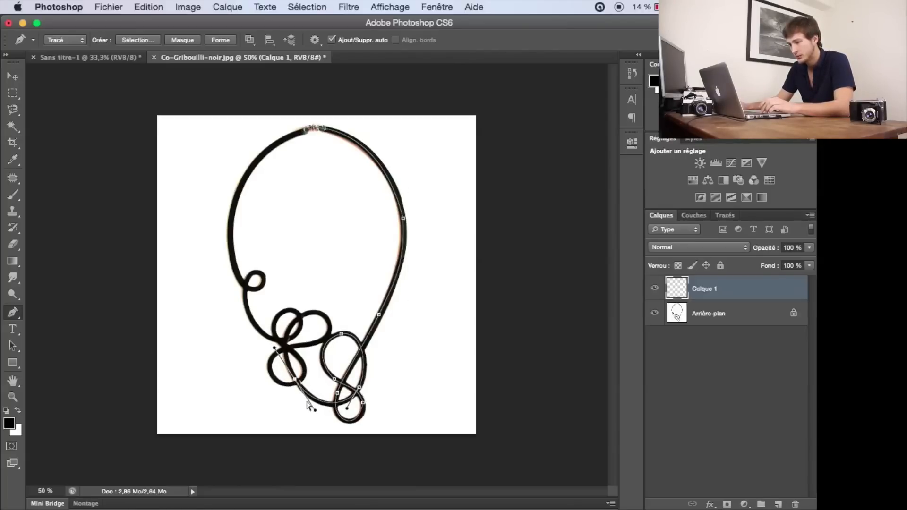
- Trace the Pen path around the cluster of loops at the outline's lower left, undoing misplaced anchor points
{"action": "mouse_move", "coordinate": [313, 314]}
{"action": "left_mouse_down"}
{"action": "mouse_move", "coordinate": [340, 310]}
{"action": "mouse_move", "coordinate": [328, 316]}
{"action": "left_mouse_up"}
{"action": "left_click_drag", "start_coordinate": [307, 345], "coordinate": [274, 352]}
{"action": "left_click_drag", "start_coordinate": [273, 378], "coordinate": [279, 402]}
{"action": "left_click_drag", "start_coordinate": [302, 363], "coordinate": [284, 333]}
{"action": "key", "text": "super+z"}
{"action": "left_click_drag", "start_coordinate": [278, 403], "coordinate": [289, 389]}
{"action": "left_click_drag", "start_coordinate": [282, 342], "coordinate": [265, 321]}
{"action": "left_click_drag", "start_coordinate": [298, 332], "coordinate": [253, 313]}
{"action": "key", "text": "super+z"}
{"action": "left_click_drag", "start_coordinate": [282, 373], "coordinate": [270, 349]}
- Trace the small left loop and the outline's left side up to the top, close the path at its starting point and finish it
{"action": "left_click_drag", "start_coordinate": [251, 319], "coordinate": [228, 291]}
{"action": "left_click_drag", "start_coordinate": [227, 291], "coordinate": [230, 275]}
{"action": "left_click_drag", "start_coordinate": [237, 197], "coordinate": [250, 159]}
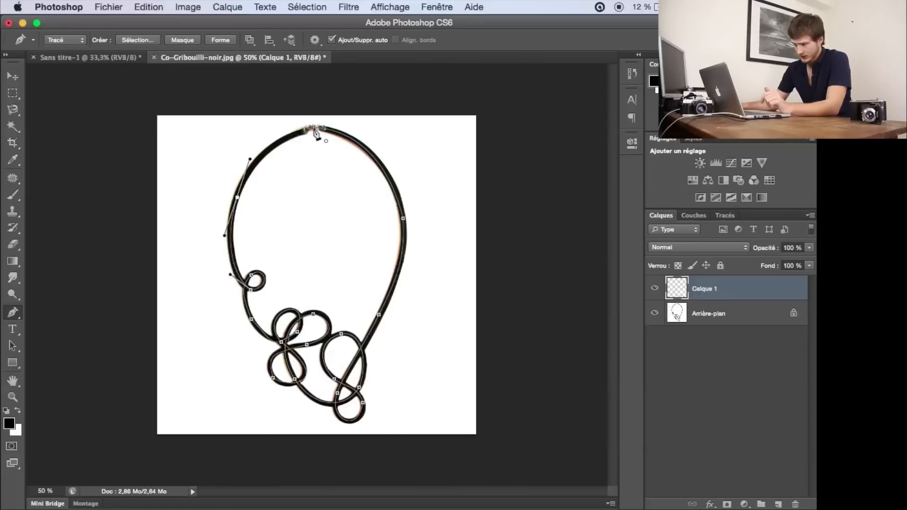
{"action": "left_click_drag", "start_coordinate": [314, 128], "coordinate": [351, 119]}
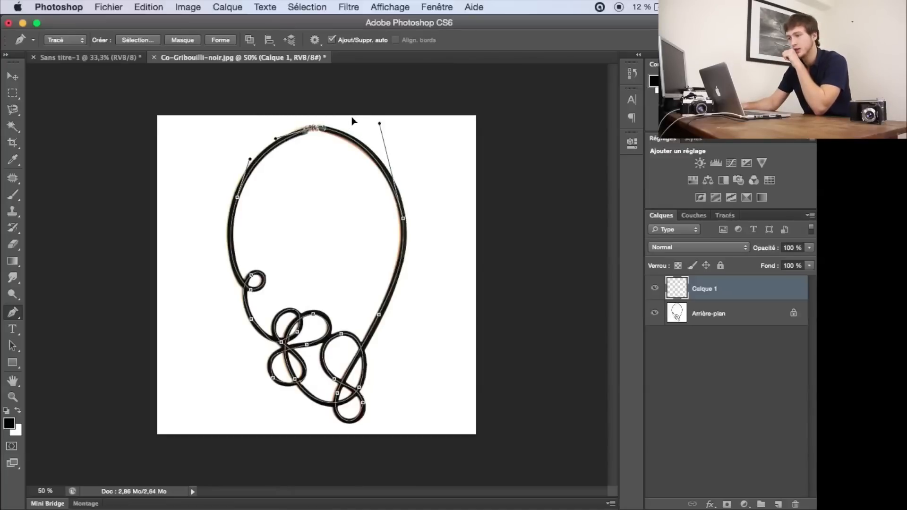
{"action": "key", "text": "Return"}
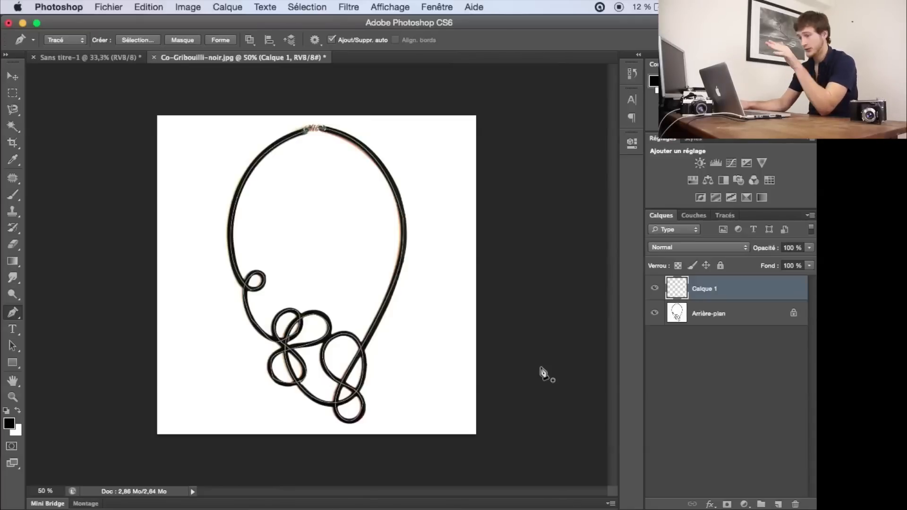
- Hide the Arrière-plan layer to isolate the traced path on a transparent canvas
{"action": "left_click", "coordinate": [654, 313]}
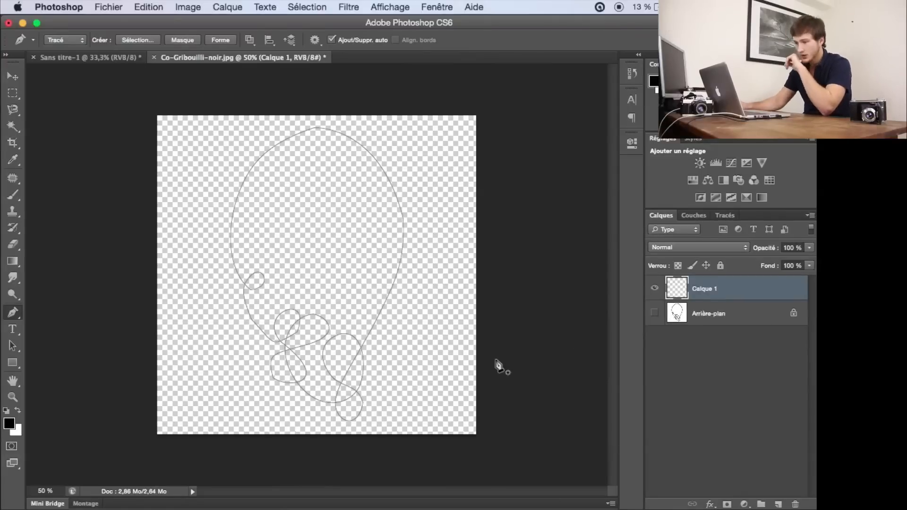
{"action": "key", "text": "super+space"}
{"action": "left_click", "coordinate": [300, 337], "text": "super"}
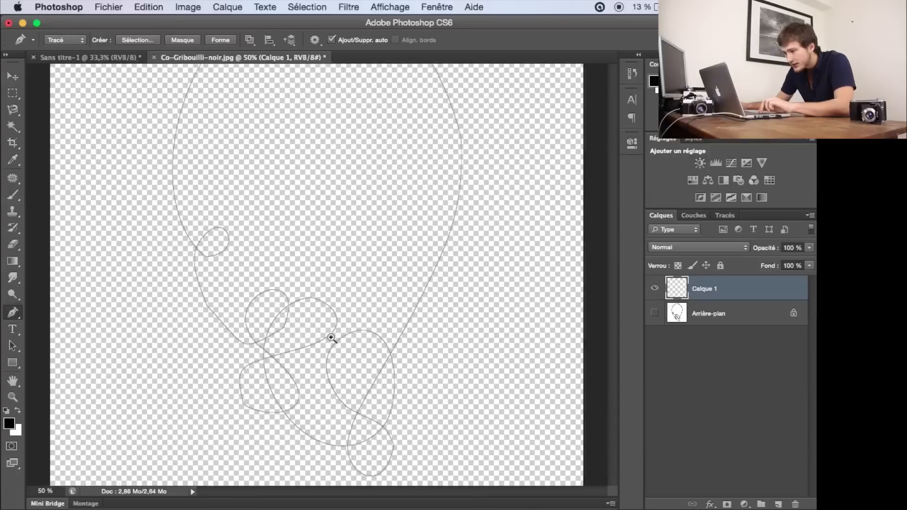
{"action": "left_click_drag", "start_coordinate": [374, 337], "coordinate": [307, 343]}
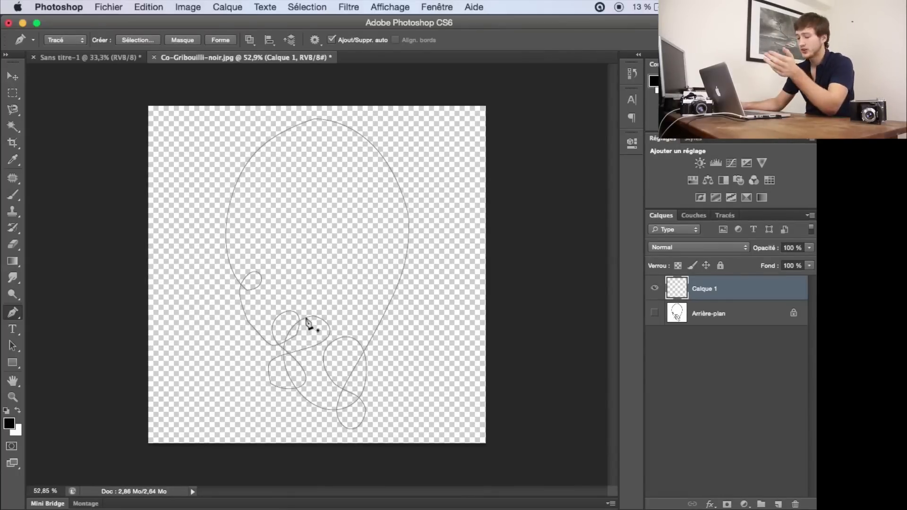
- Examine the tools offered for stroking the path in Contour du tracé, and leave without applying a stroke
{"action": "right_click", "coordinate": [259, 226]}
{"action": "left_click", "coordinate": [316, 199]}
{"action": "right_click", "coordinate": [316, 199]}
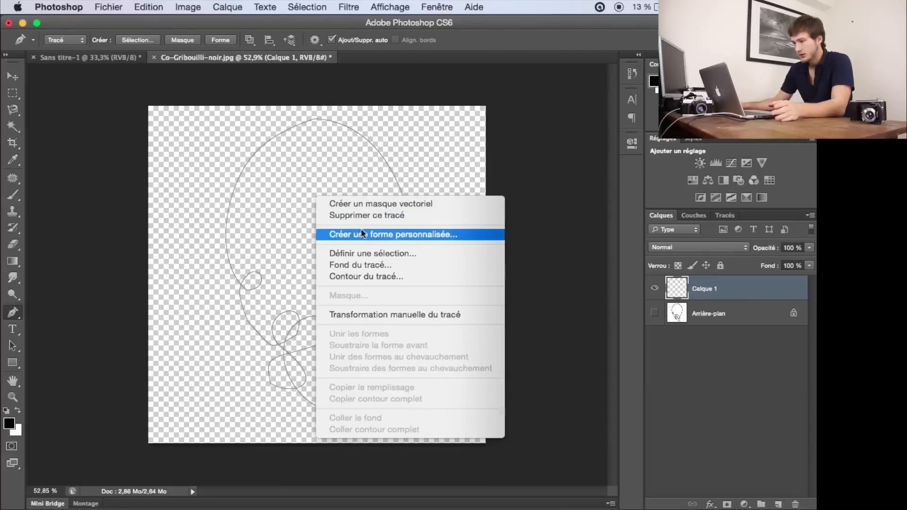
{"action": "left_click", "coordinate": [362, 275]}
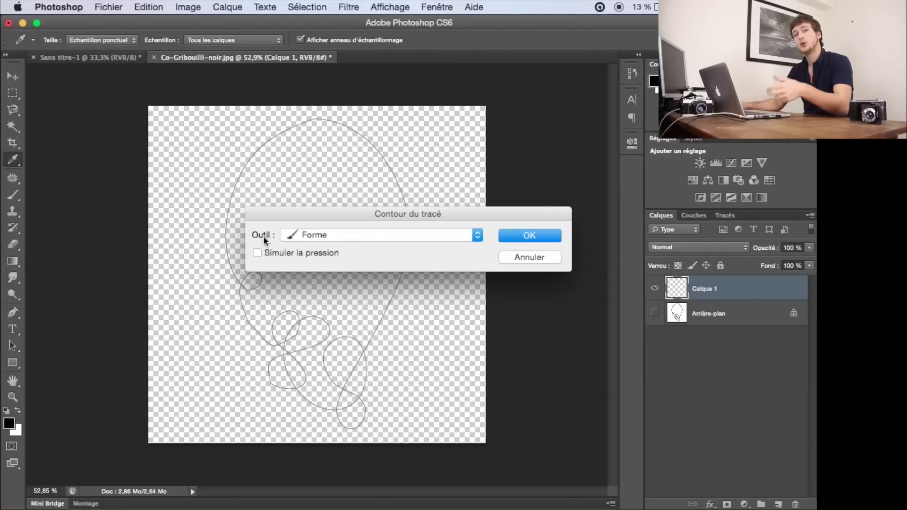
{"action": "left_click", "coordinate": [308, 236]}
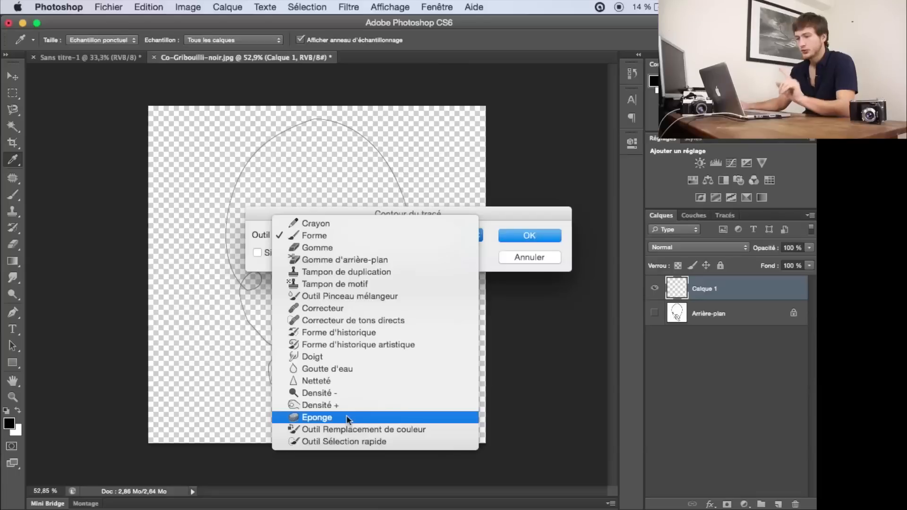
{"action": "left_click", "coordinate": [342, 235]}
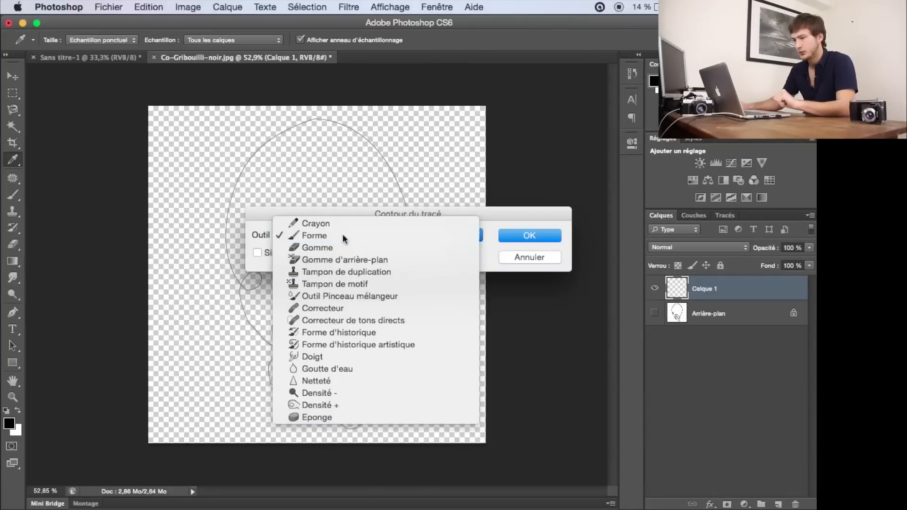
{"action": "left_click", "coordinate": [520, 258]}
- Try stroking the path on Calque 1 with a 154 px black brush
{"action": "left_click", "coordinate": [16, 192]}
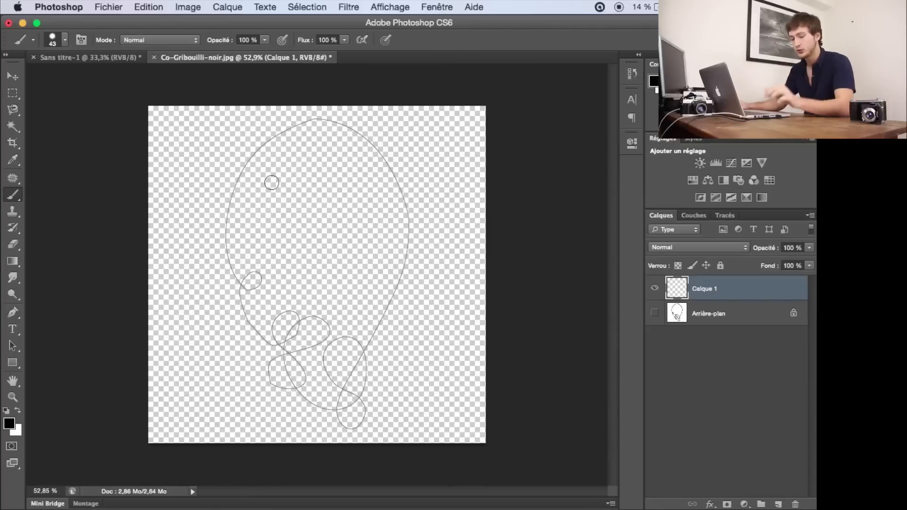
{"action": "mouse_move", "coordinate": [232, 181]}
{"action": "left_mouse_down"}
{"action": "mouse_move", "coordinate": [264, 184]}
{"action": "mouse_move", "coordinate": [242, 182]}
{"action": "left_mouse_up"}
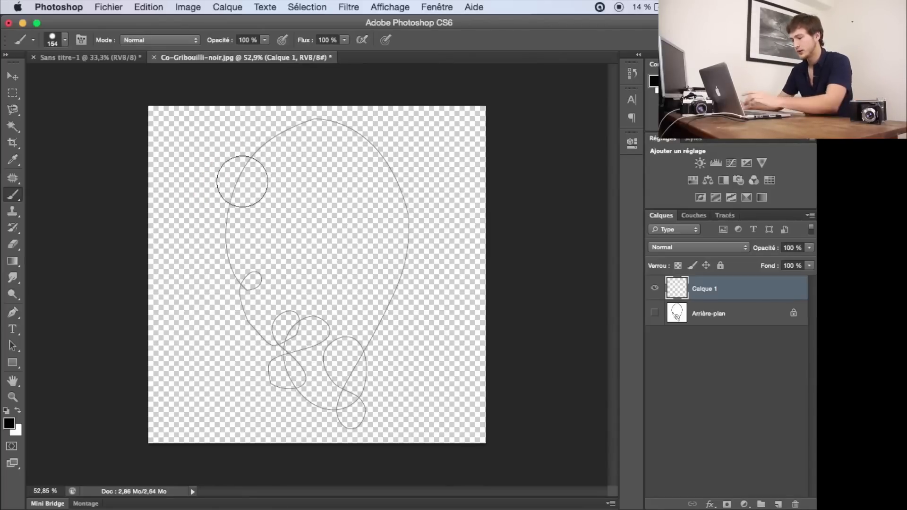
{"action": "key", "text": "p"}
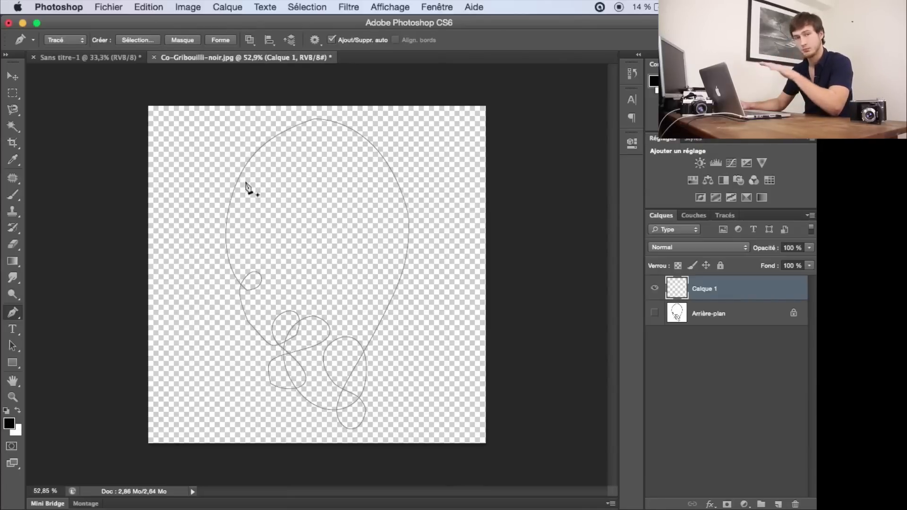
{"action": "right_click", "coordinate": [246, 182]}
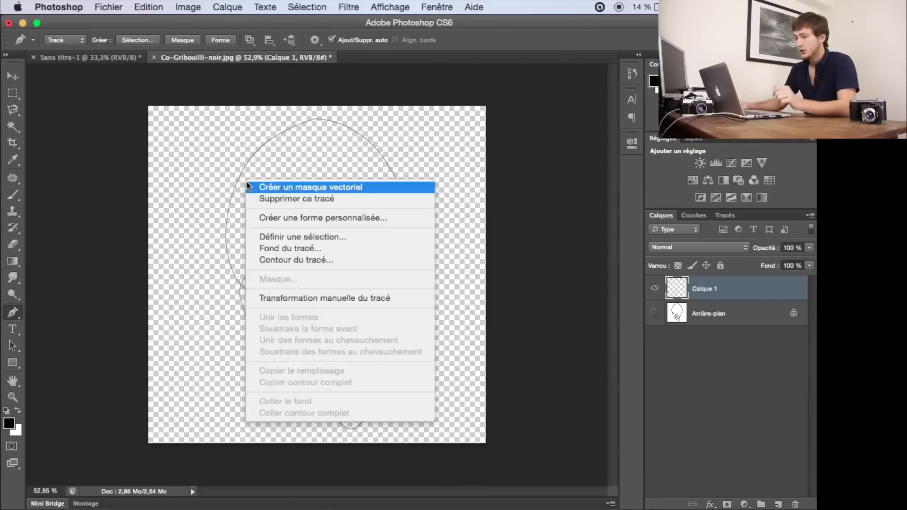
{"action": "left_click", "coordinate": [283, 257]}
{"action": "left_click", "coordinate": [527, 241]}
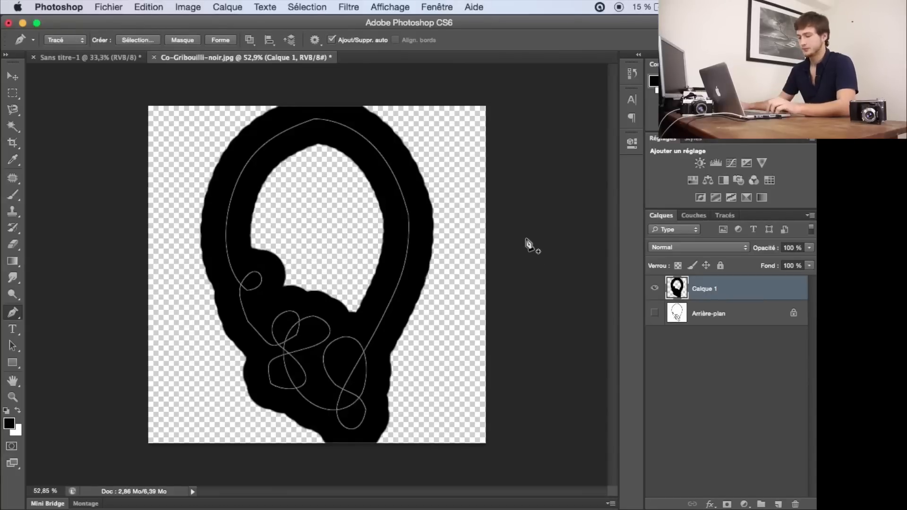
- Undo the thick path stroke and reduce the brush size
{"action": "key", "text": "b"}
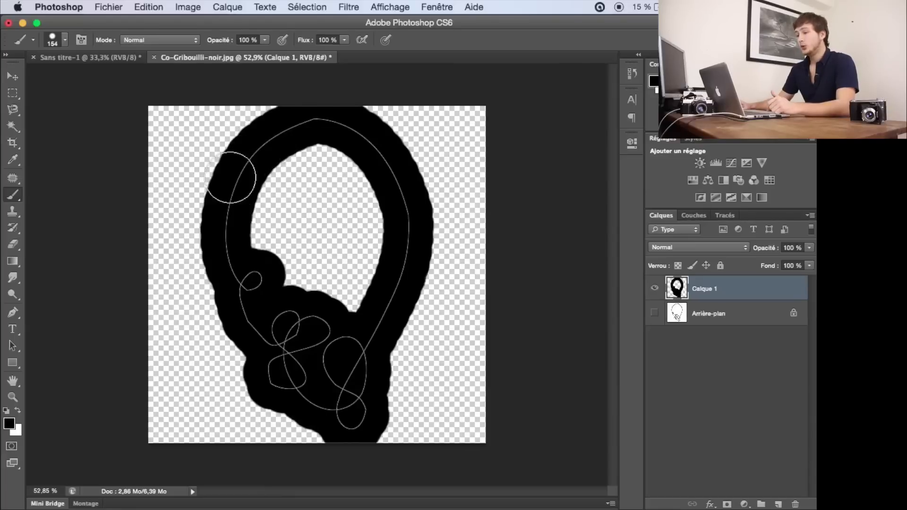
{"action": "key", "text": "super+z"}
{"action": "mouse_move", "coordinate": [235, 193]}
{"action": "left_mouse_down"}
{"action": "mouse_move", "coordinate": [209, 200]}
{"action": "mouse_move", "coordinate": [212, 192]}
{"action": "left_mouse_up"}
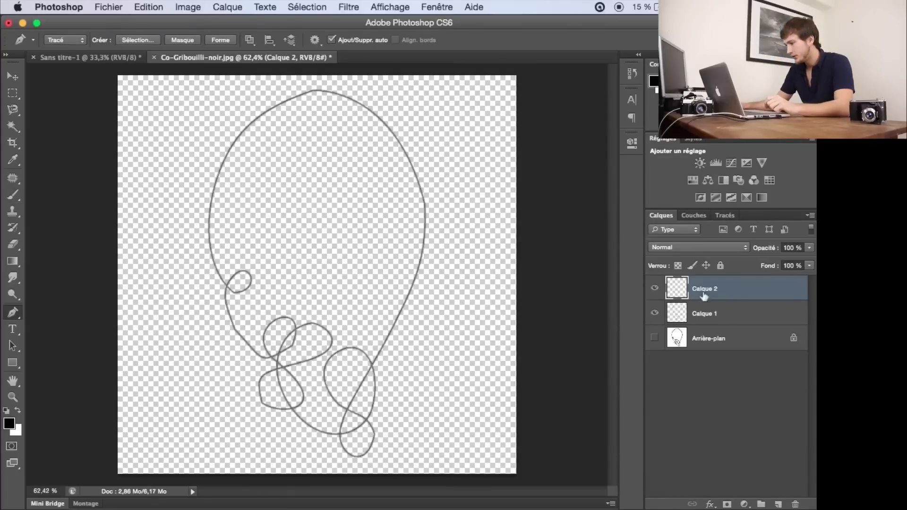
- Place Calque 2 beneath Calque 1, fill it with black or white as a plain white backdrop, and delete the Pen path
{"action": "left_click_drag", "start_coordinate": [704, 293], "coordinate": [731, 326]}
{"action": "key", "text": "super+BackSpace"}
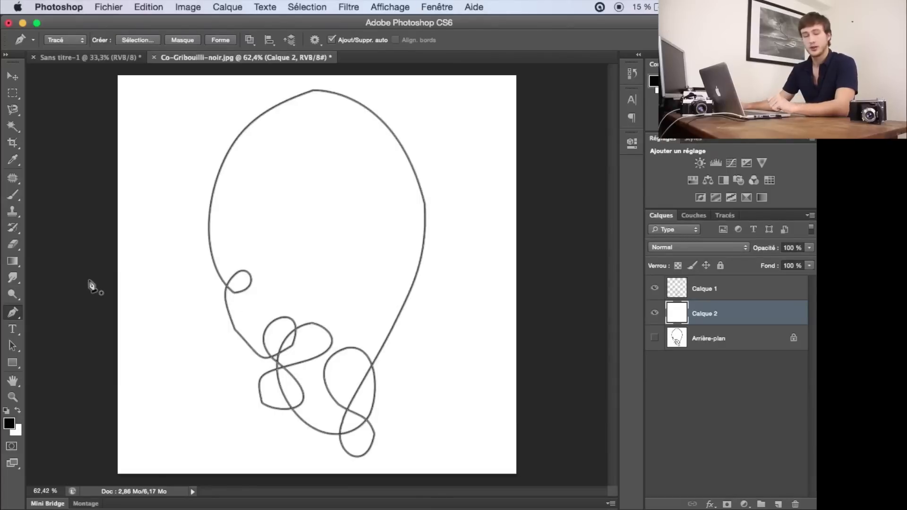
{"action": "right_click", "coordinate": [280, 239]}
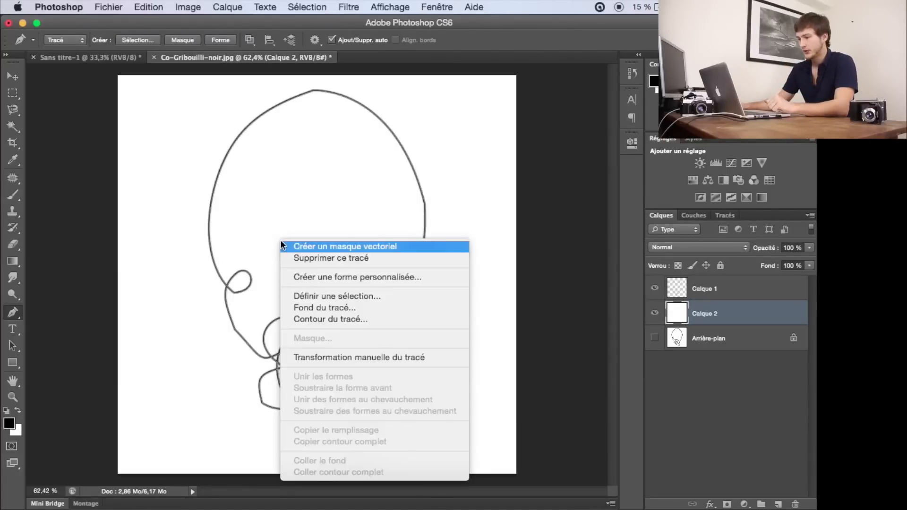
{"action": "left_click", "coordinate": [305, 258]}
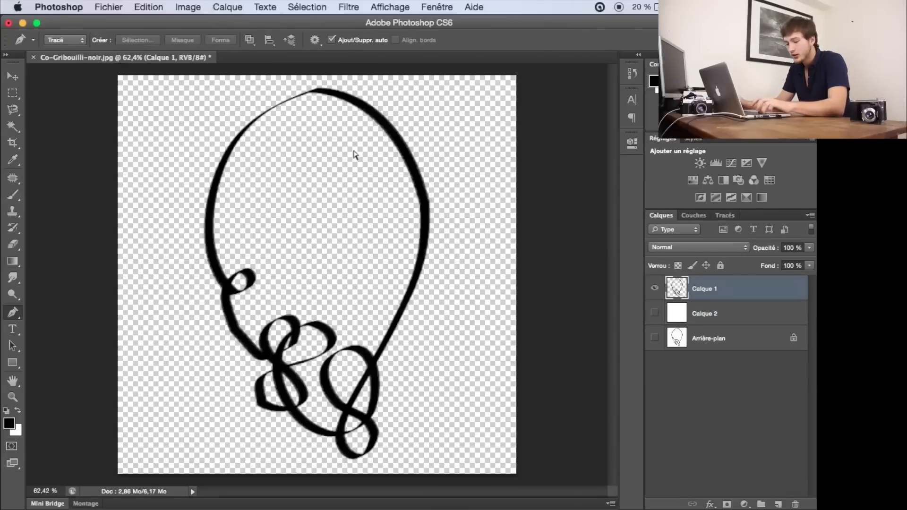
- Save the transparent drawing to the desktop (Bureau) as Co-Gribouilli-noir.png in PNG format, accepting the PNG options
{"action": "key", "text": "super+shift+s"}
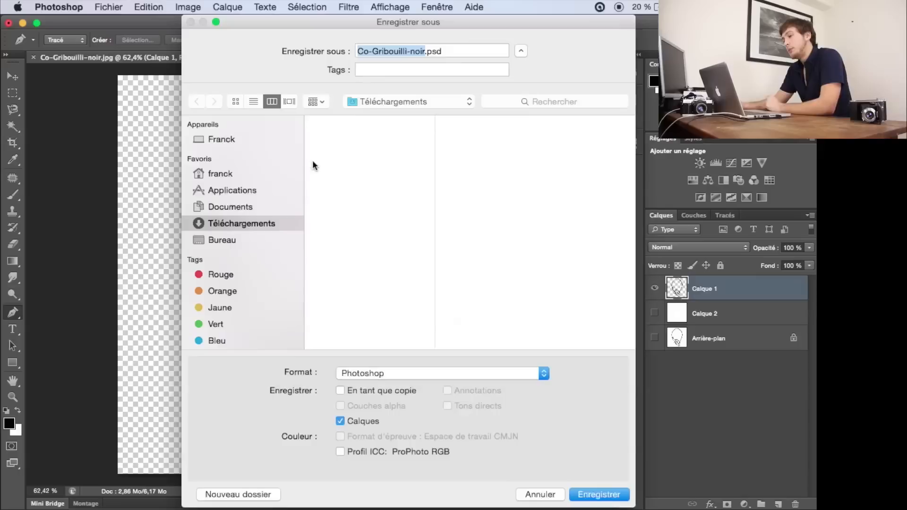
{"action": "left_click", "coordinate": [388, 373]}
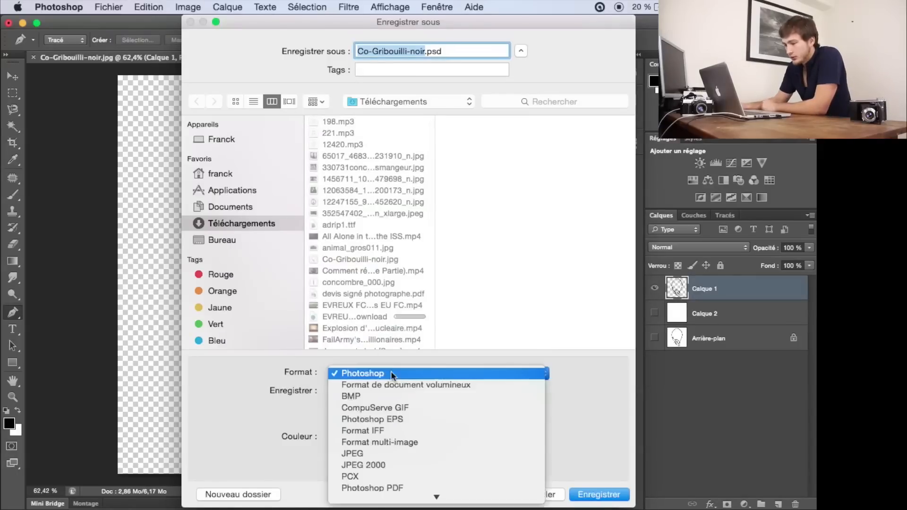
{"action": "left_click", "coordinate": [375, 416]}
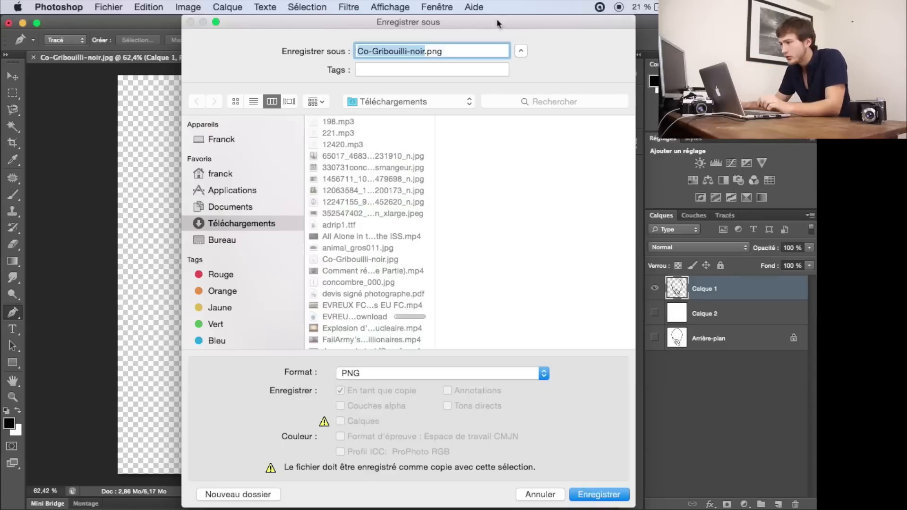
{"action": "key", "text": "super+d"}
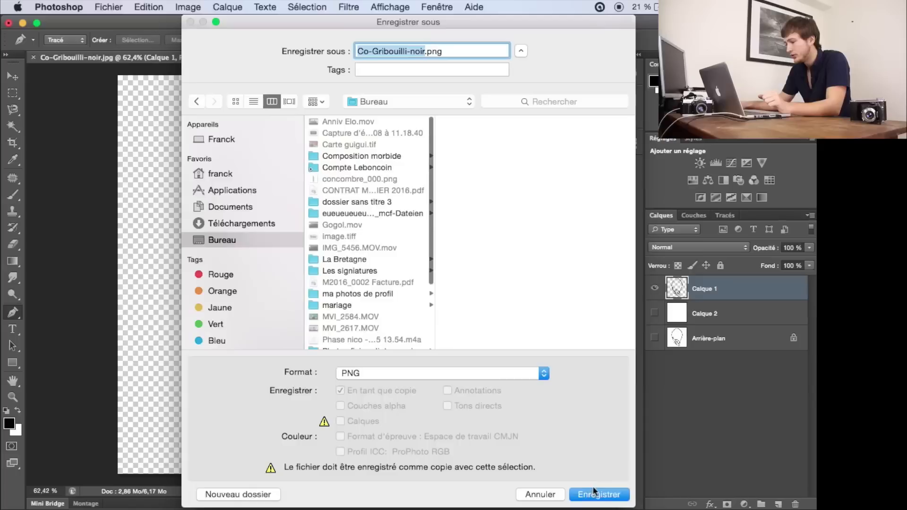
{"action": "left_click", "coordinate": [596, 493]}
{"action": "key", "text": "Return"}
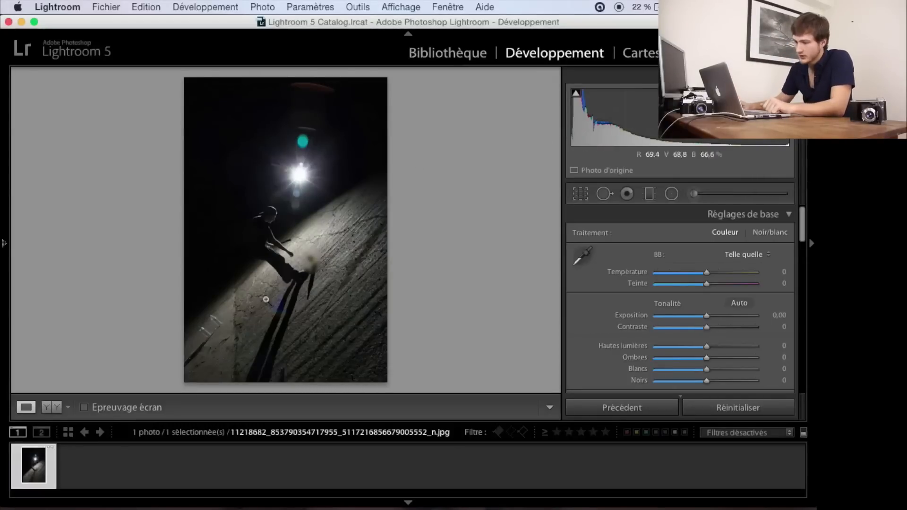
- Switch to Lightroom, open the export settings for the photo and bring up the watermark editor
{"action": "right_click", "coordinate": [50, 462]}
{"action": "mouse_move", "coordinate": [227, 435]}
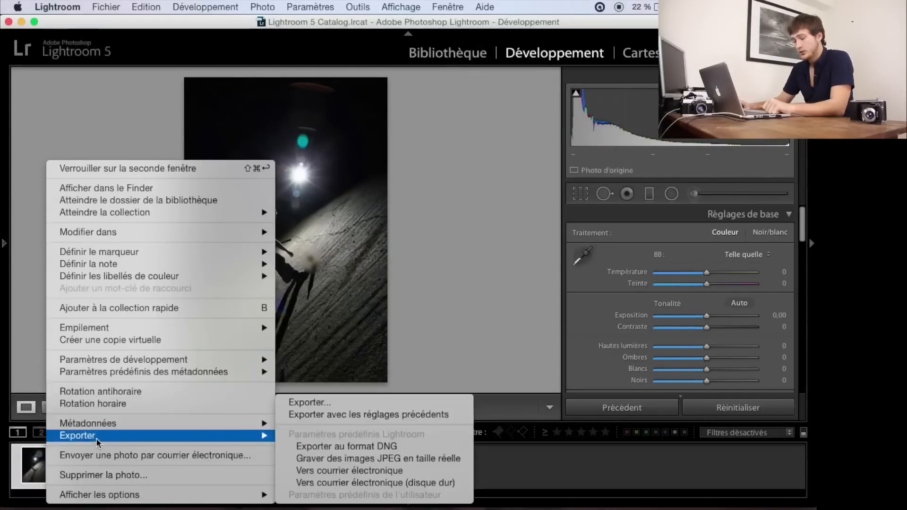
{"action": "left_click", "coordinate": [298, 404]}
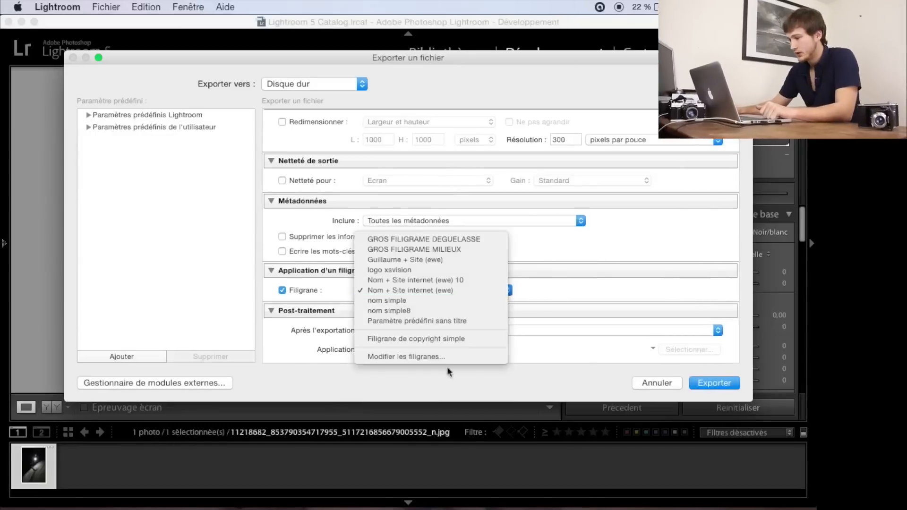
{"action": "left_click", "coordinate": [472, 333]}
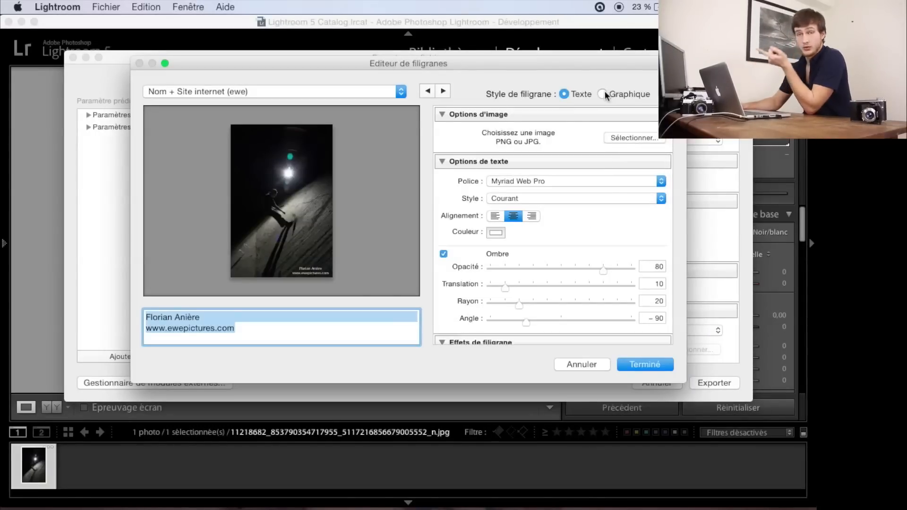
- Use a graphic watermark anchored at the photo's bottom-left corner, with proportional size 15, horizontal offset 8 and vertical offset 4
{"action": "left_click", "coordinate": [603, 94]}
{"action": "left_click_drag", "start_coordinate": [518, 313], "coordinate": [526, 318]}
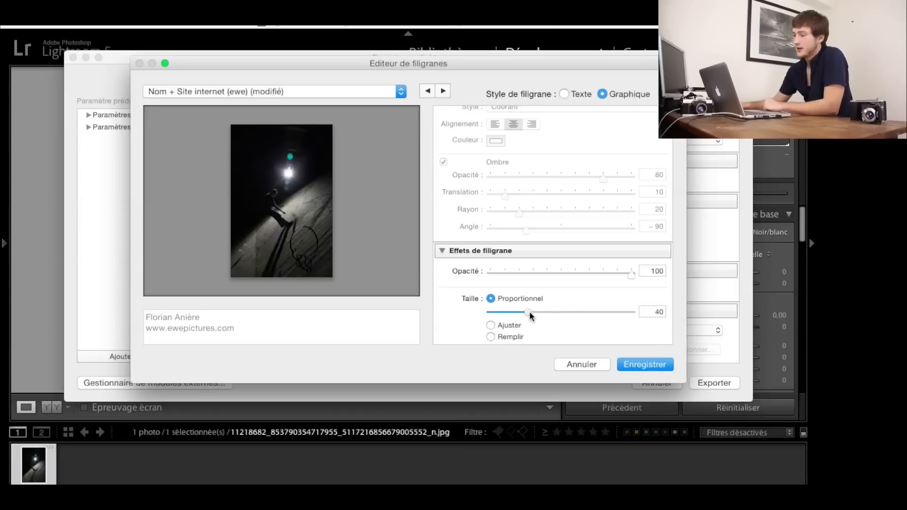
{"action": "scroll", "coordinate": [529, 317], "scroll_direction": "down", "scroll_amount": 5}
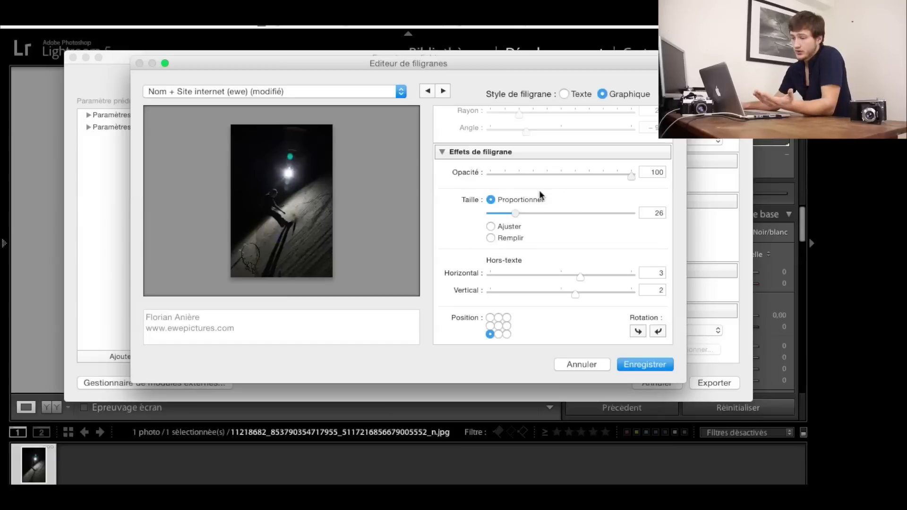
{"action": "left_click_drag", "start_coordinate": [516, 215], "coordinate": [504, 215]}
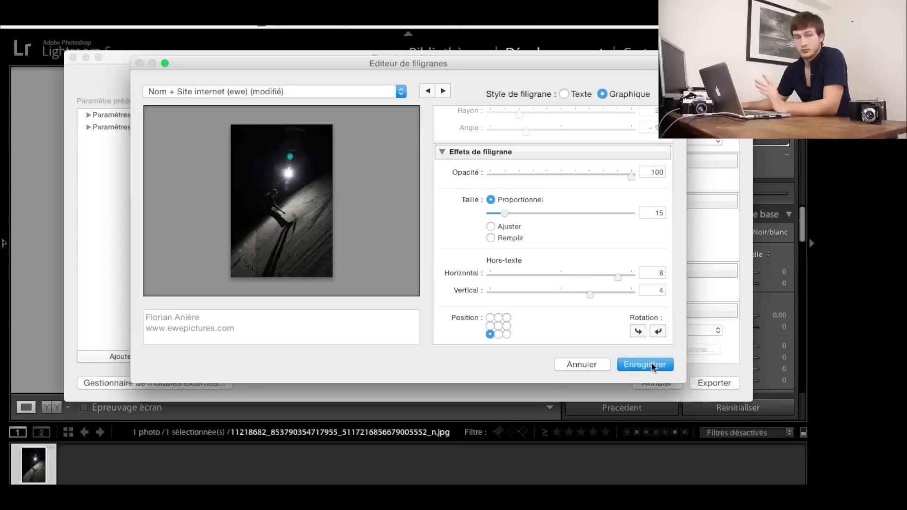